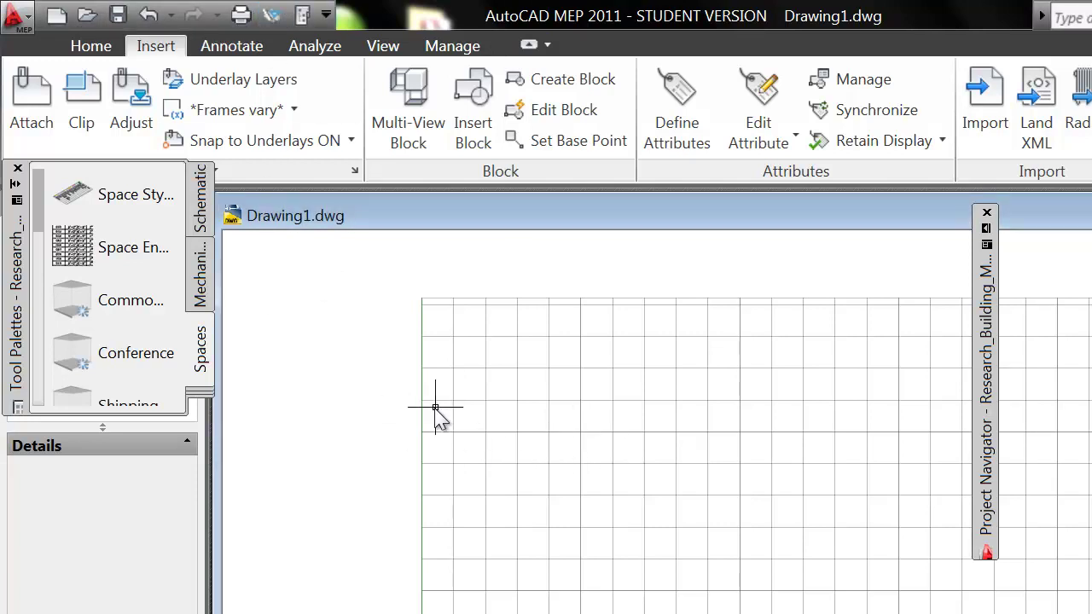
Lengthen the Project Navigator's Constructs list to show the Spaces > Exercises constructs E1–E3.
click(271, 15)
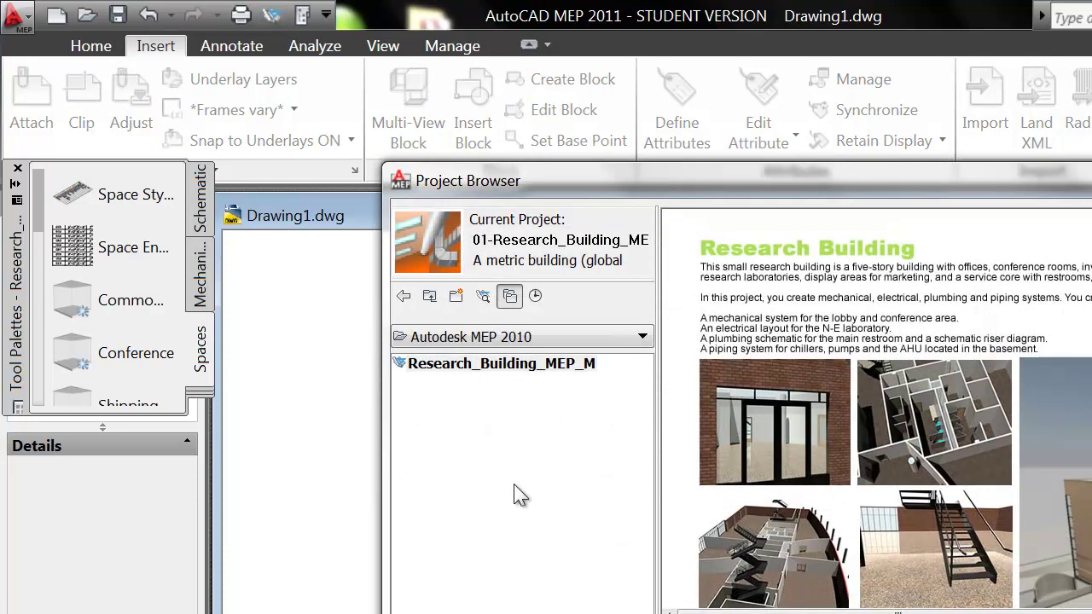
click(501, 370)
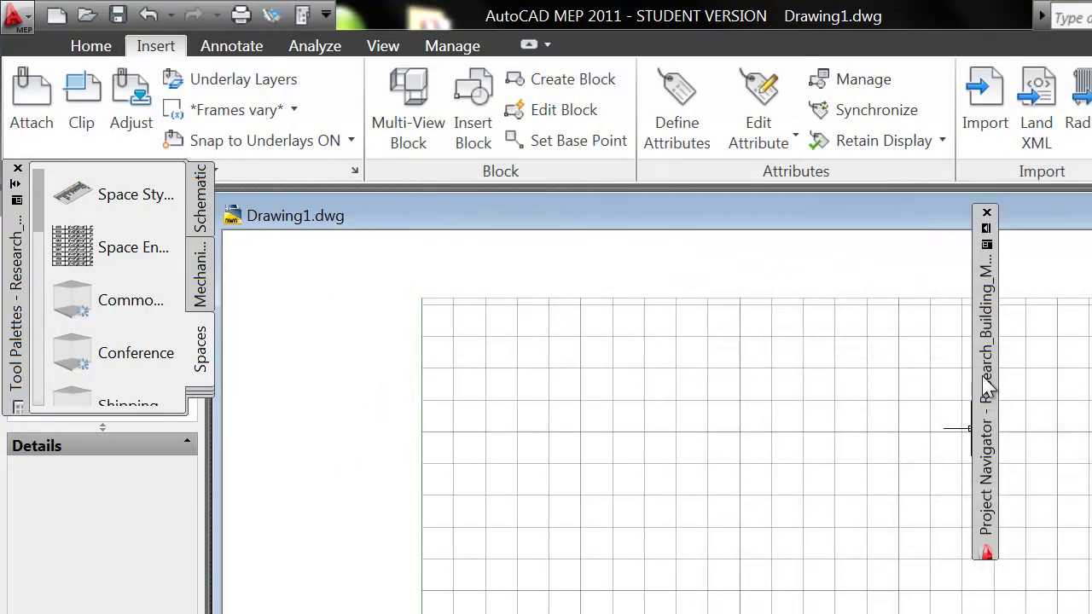
mouse_move(990, 380)
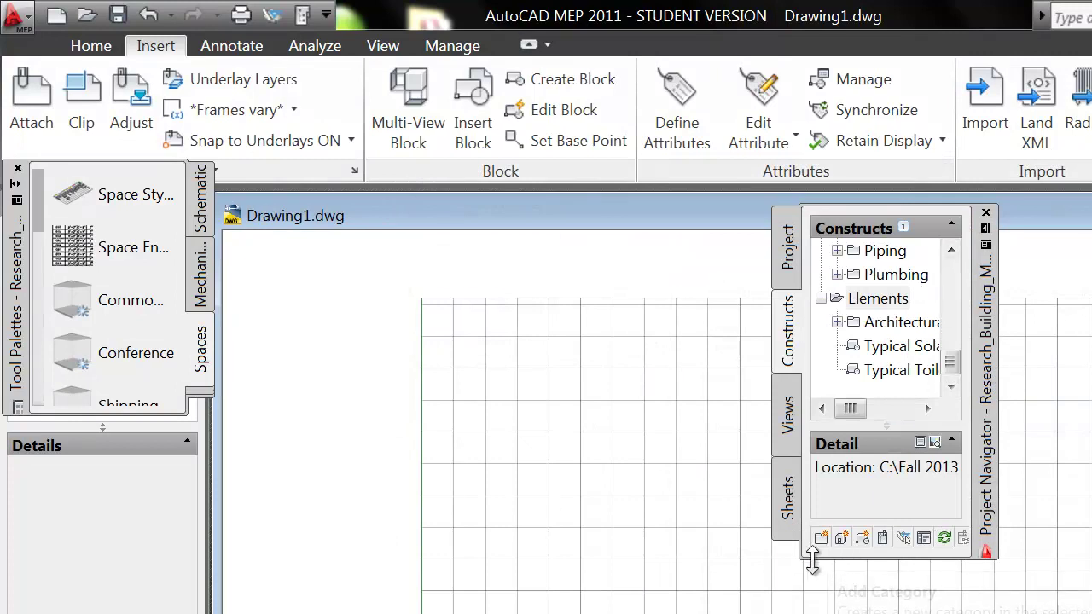
drag(812, 559, 811, 613)
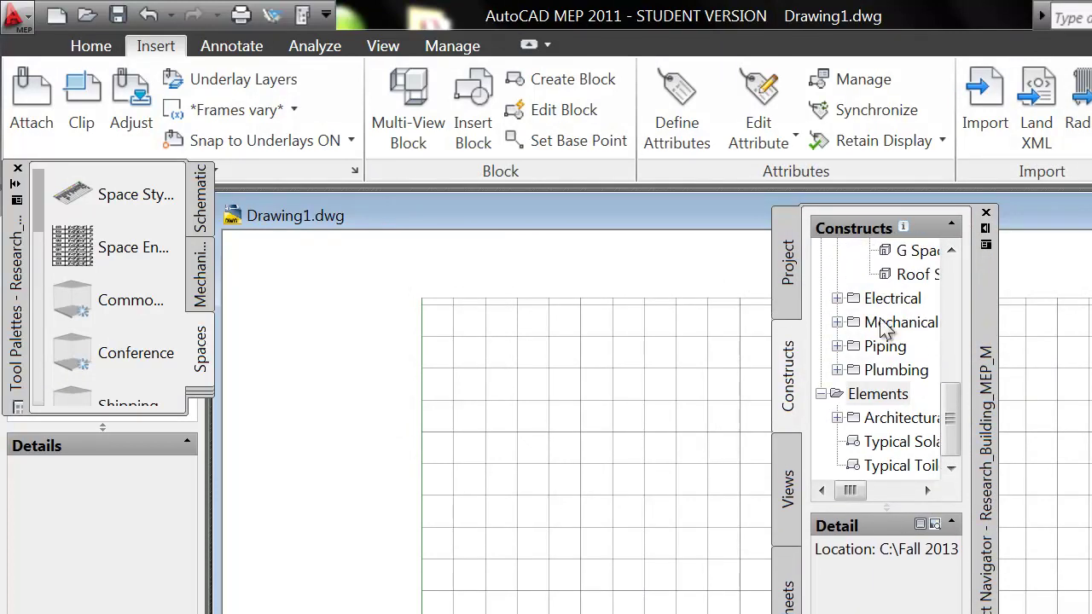
drag(944, 386, 957, 339)
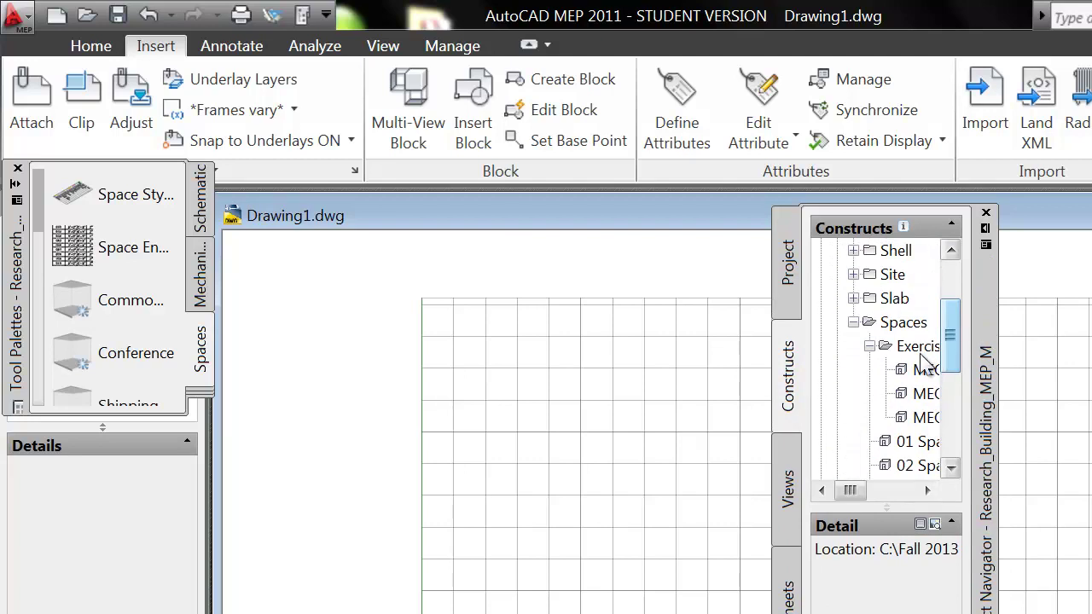
drag(851, 492, 897, 498)
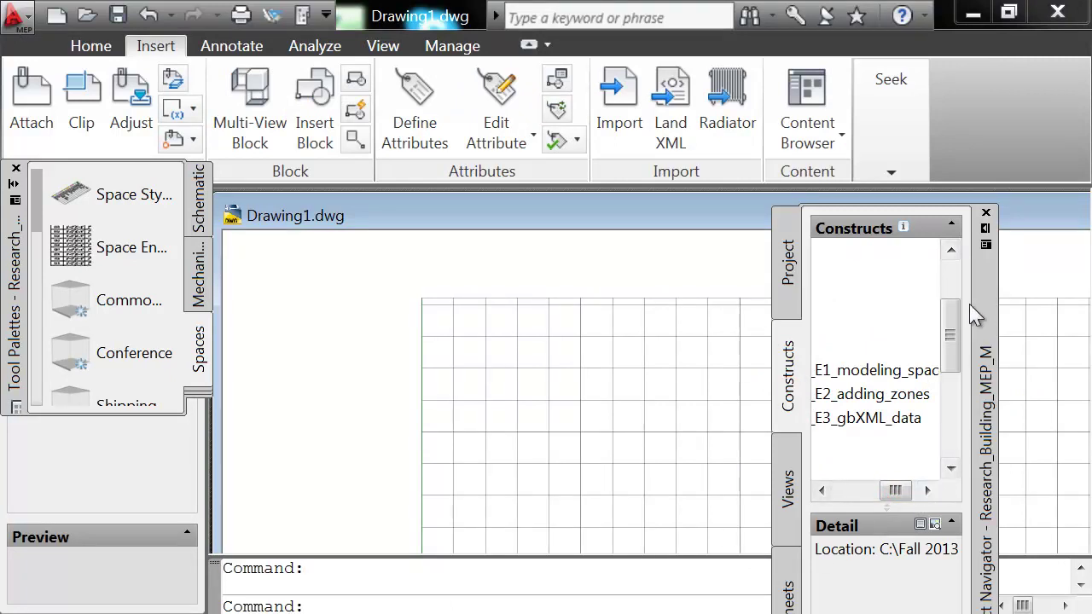
drag(895, 491, 891, 496)
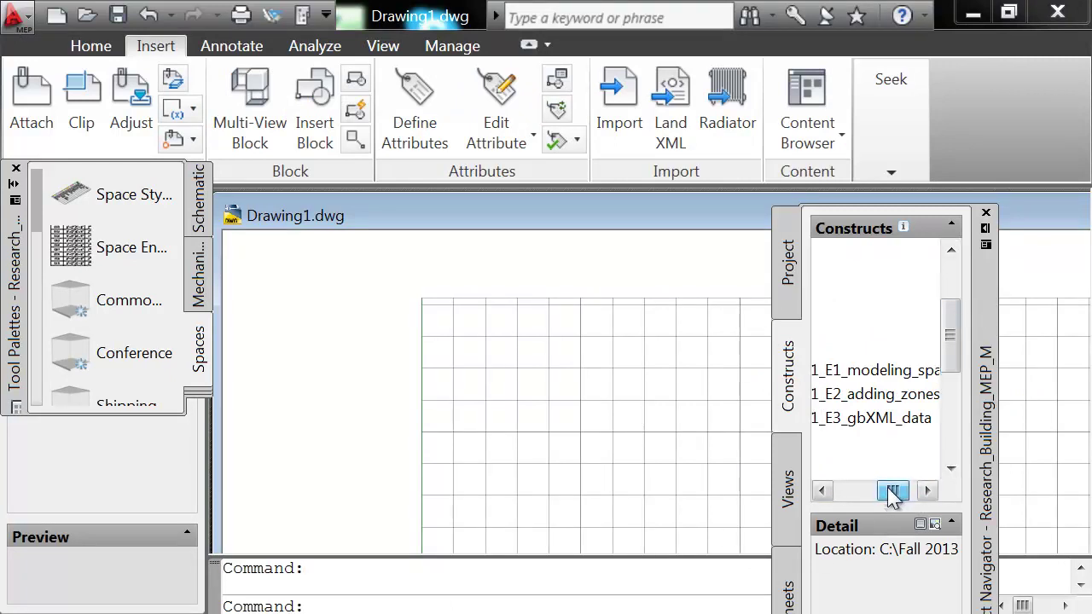
Open Research_Building_MEP_M.apj from its Research_Building_MEP_M folder, then close the Project Browser.
click(271, 17)
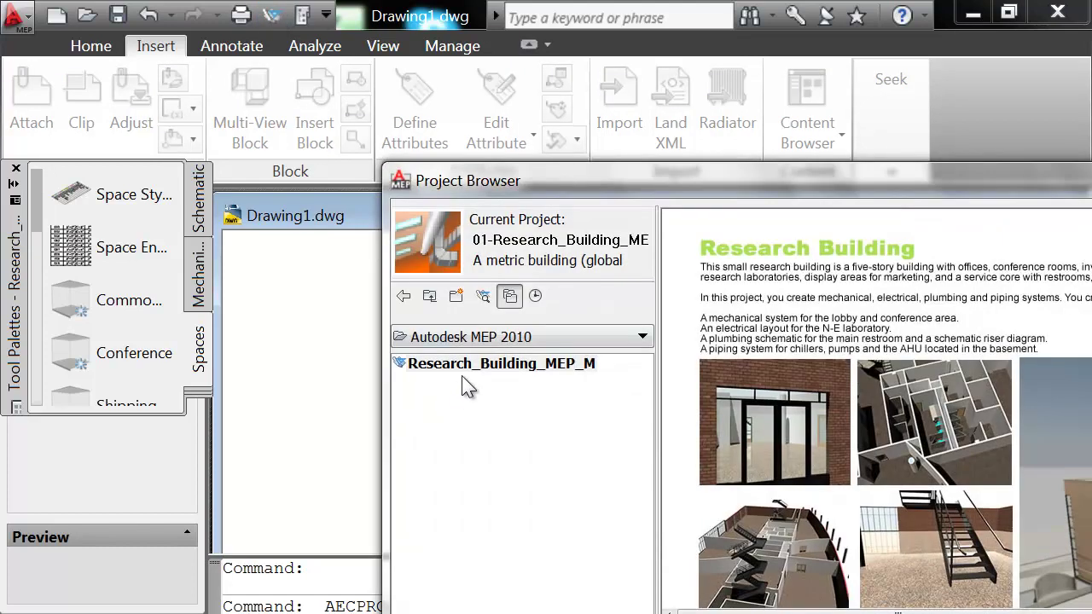
click(474, 363)
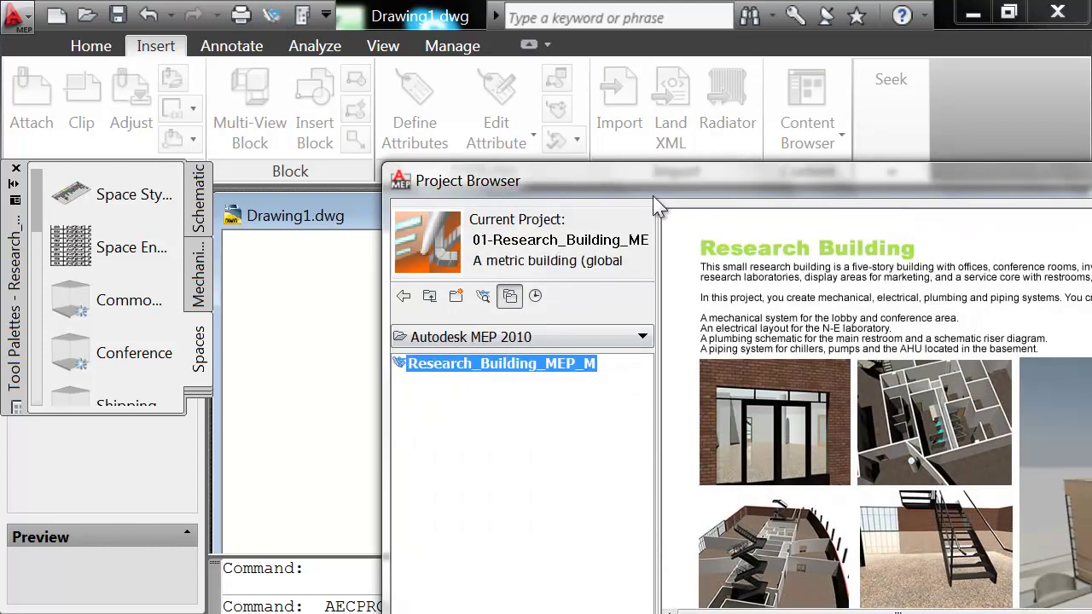
drag(657, 179, 454, 69)
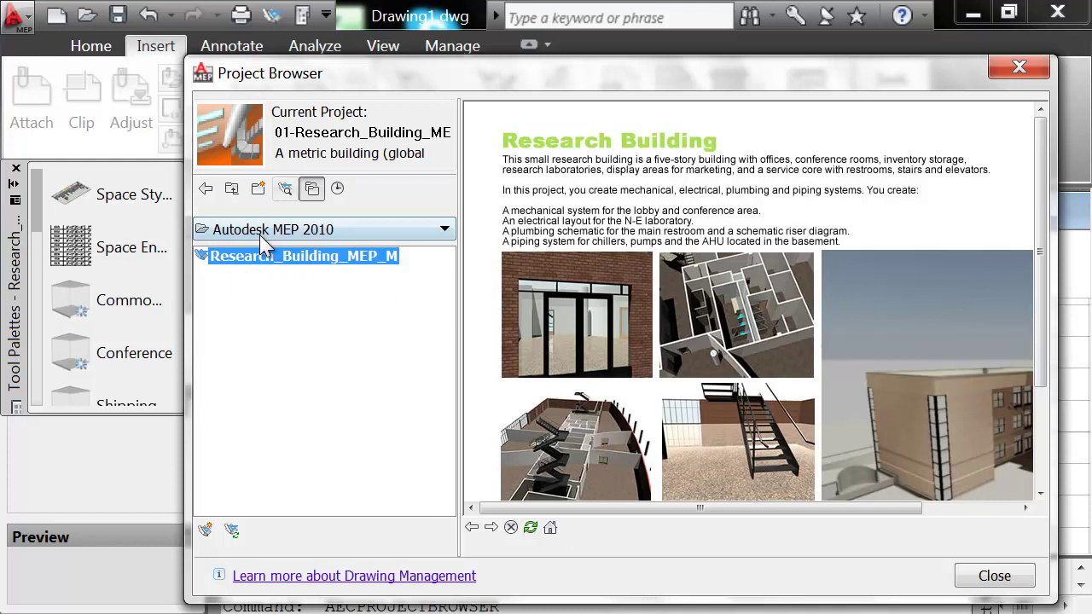
click(288, 186)
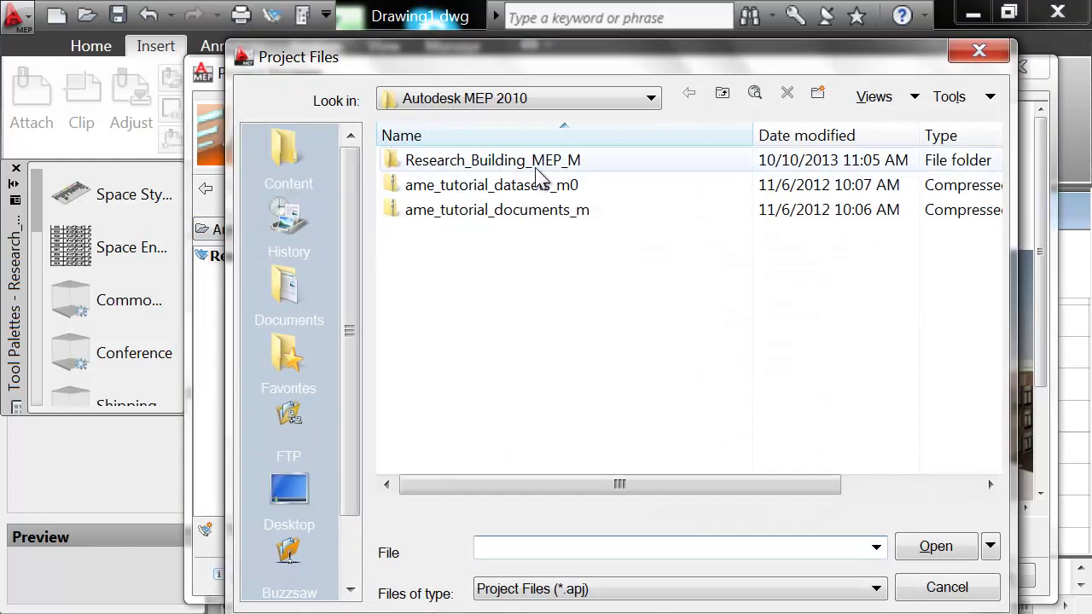
double_click(541, 162)
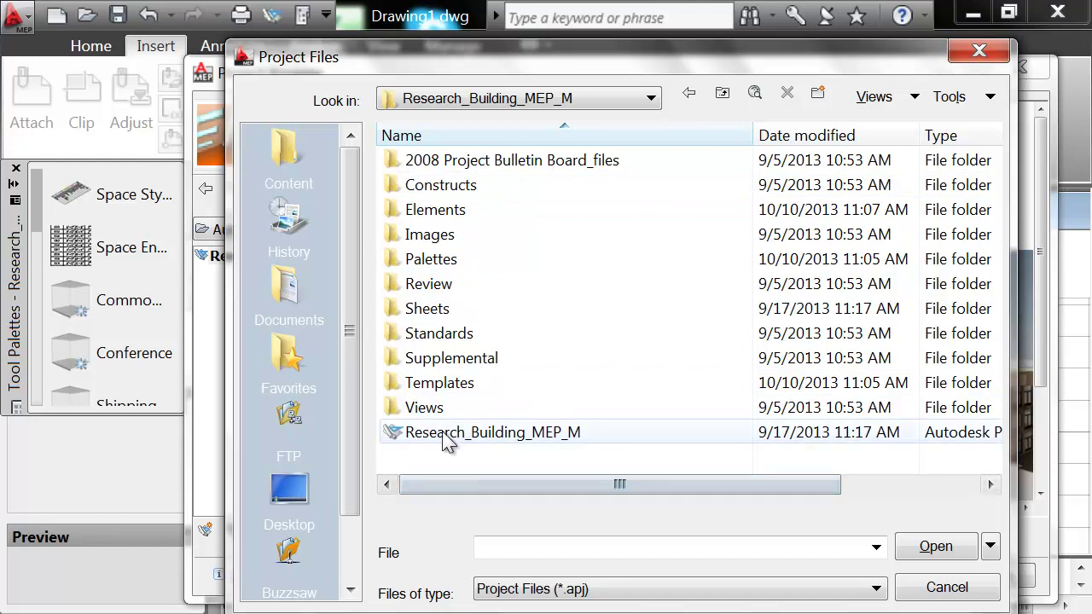
double_click(444, 435)
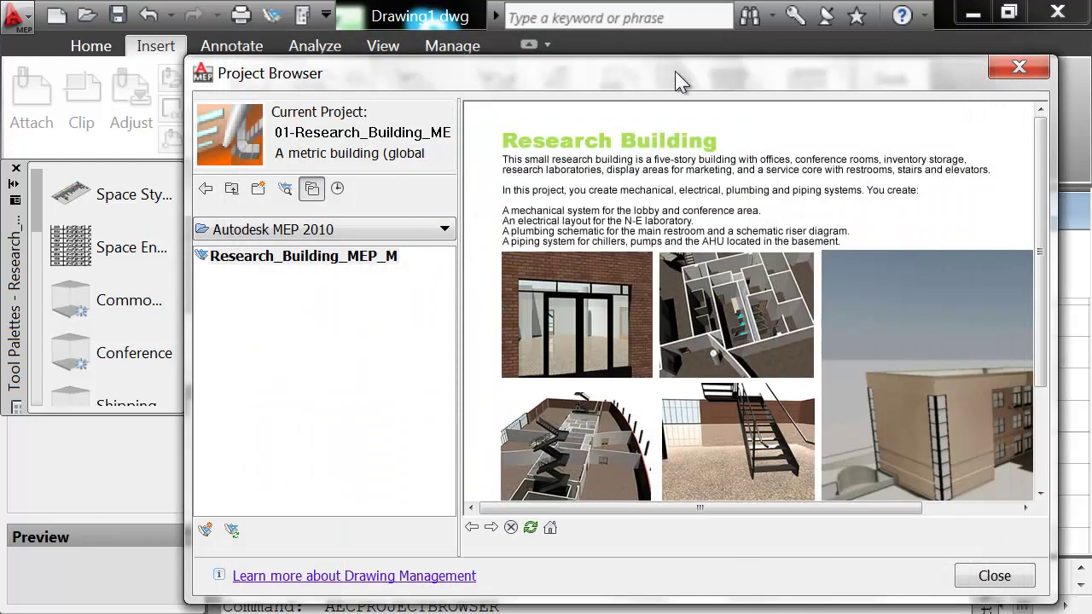
drag(675, 71, 639, 59)
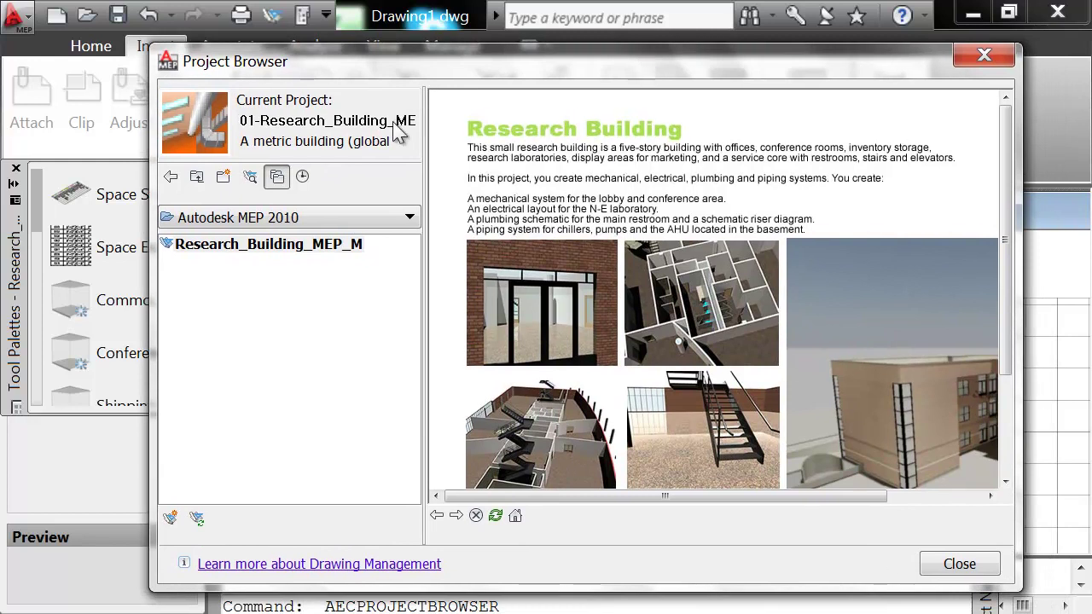
click(961, 565)
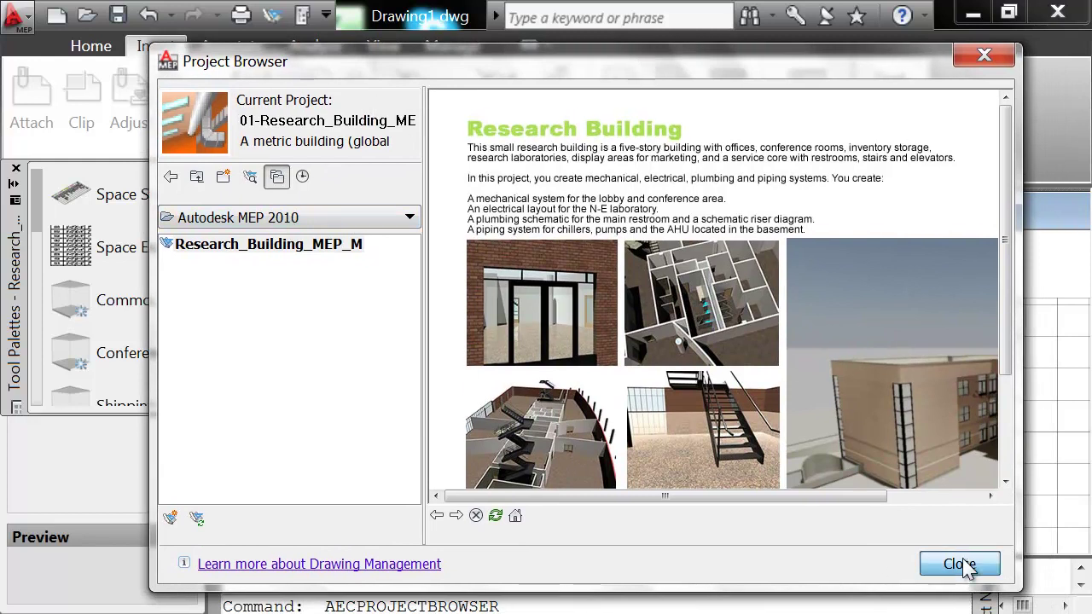
Move the Project Navigator palette higher and resize it on screen.
mouse_move(990, 410)
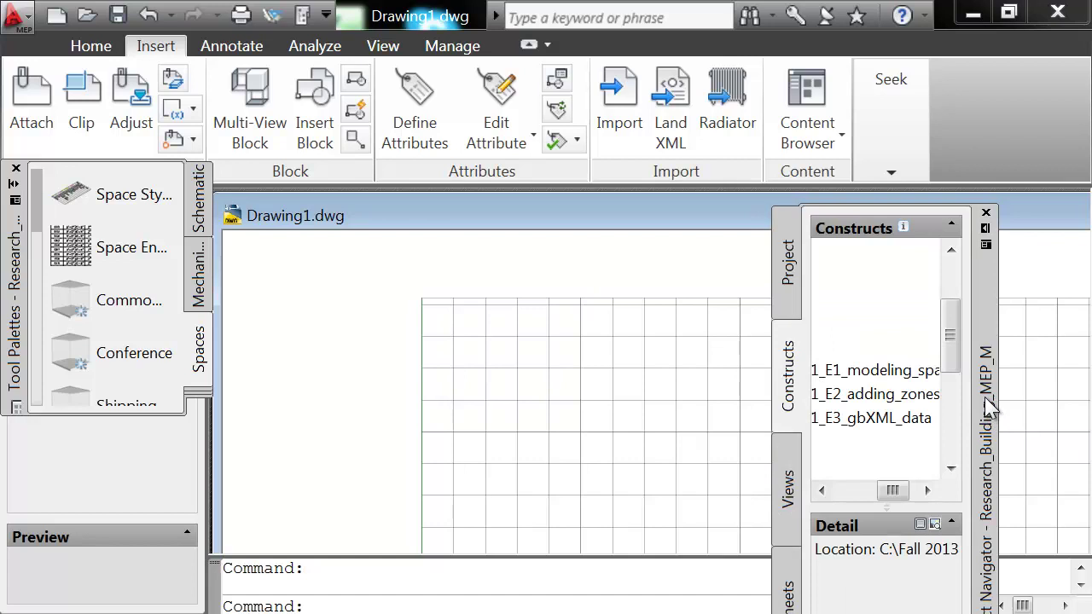
drag(904, 491, 868, 493)
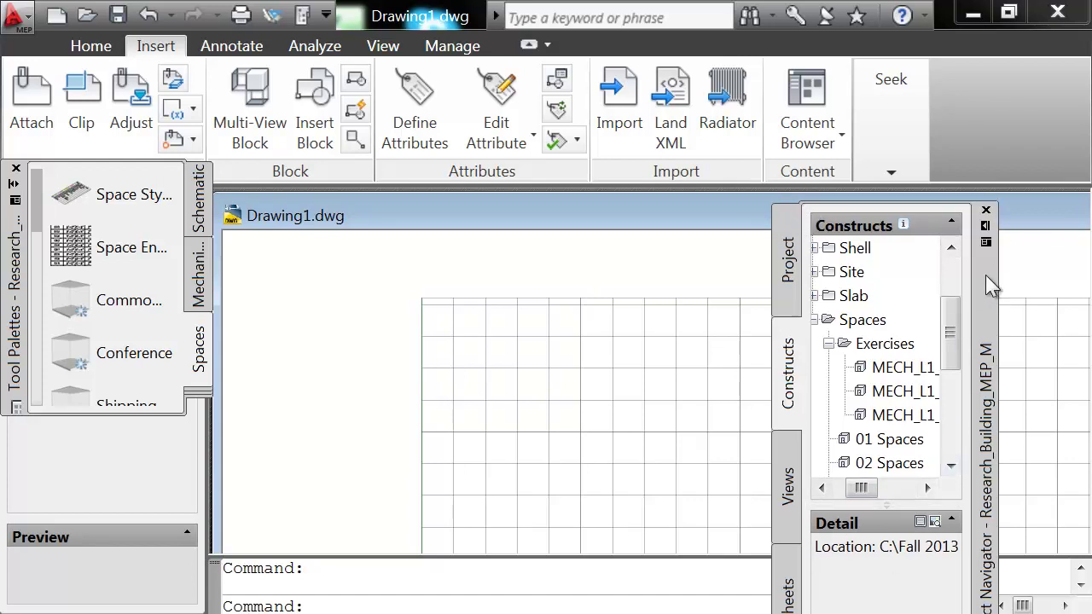
drag(986, 283, 985, 215)
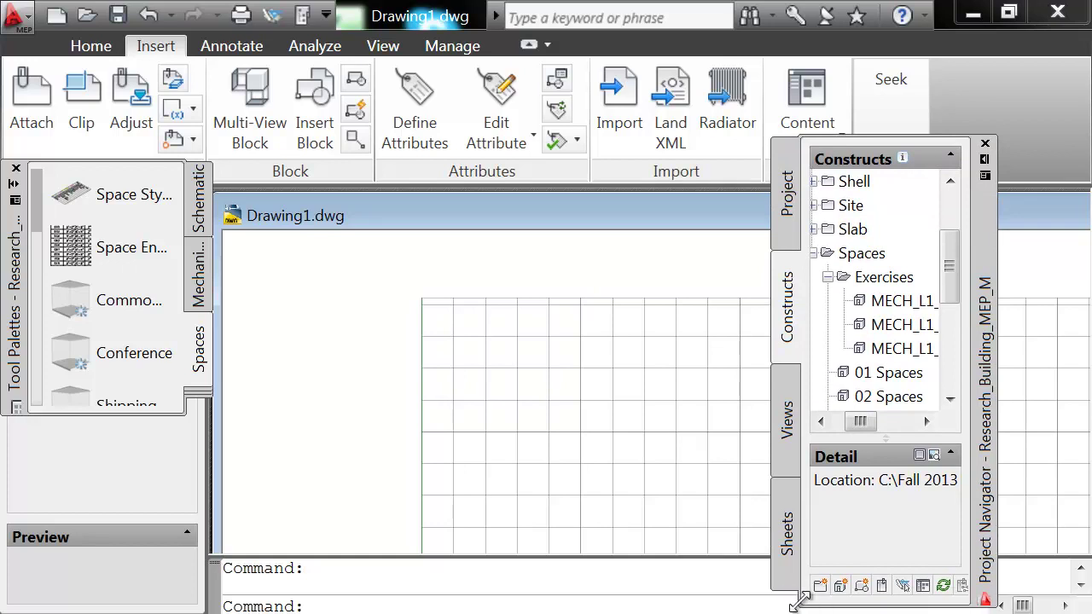
drag(798, 602, 729, 601)
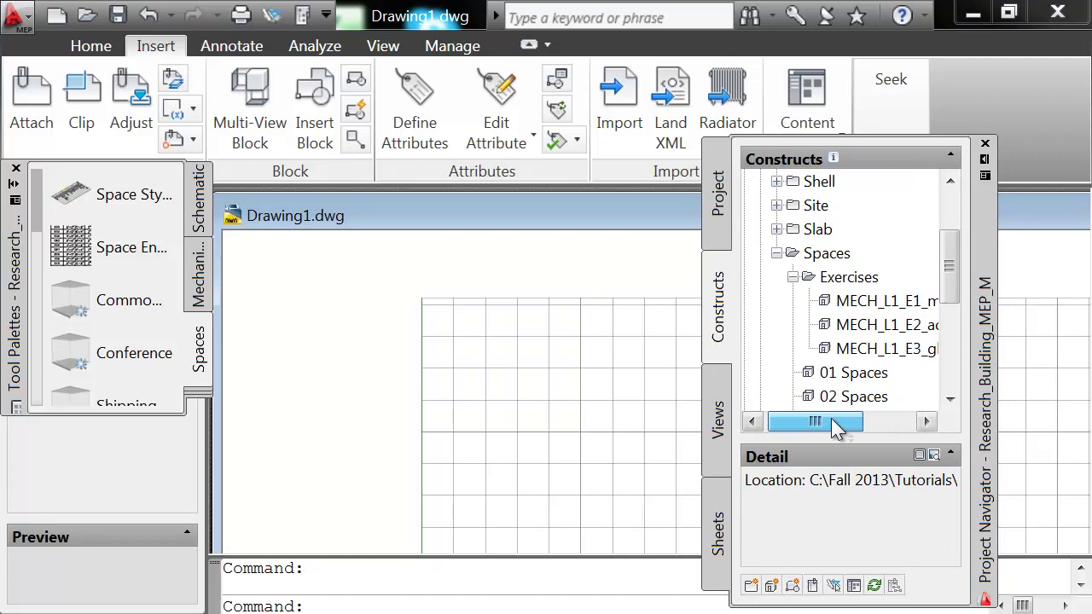
drag(949, 248, 948, 211)
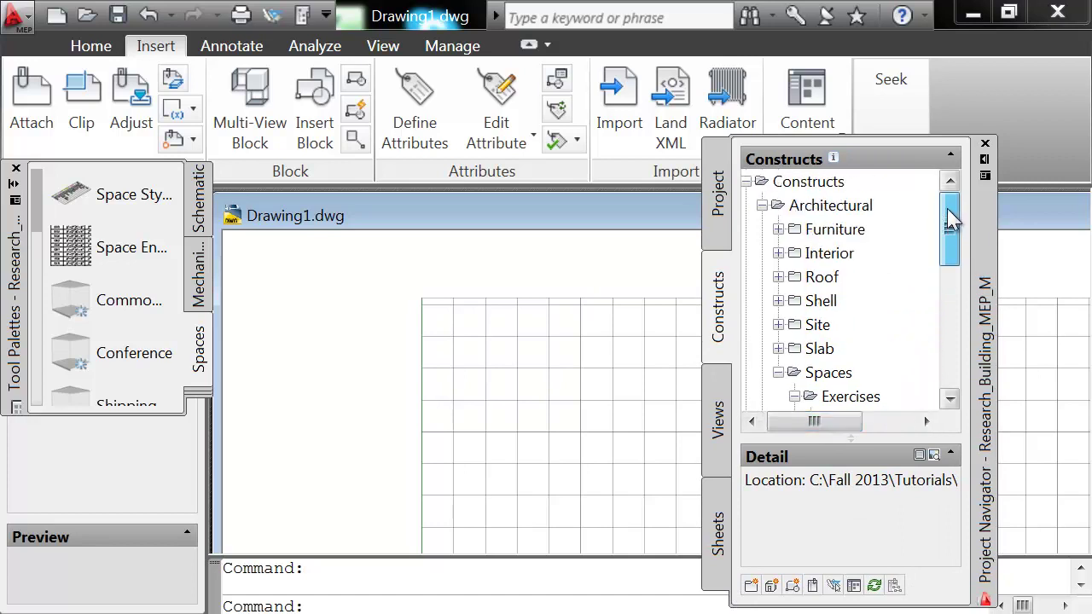
Browse Architectural > Spaces > Exercises and select the MECH_L1_E2_adding_zones construct.
click(762, 205)
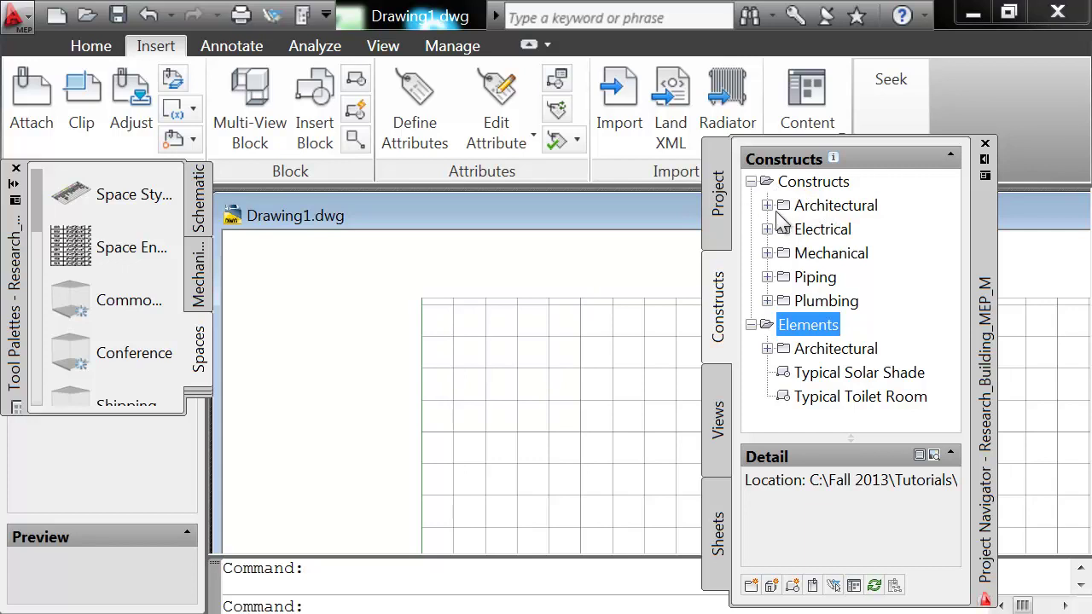
click(768, 207)
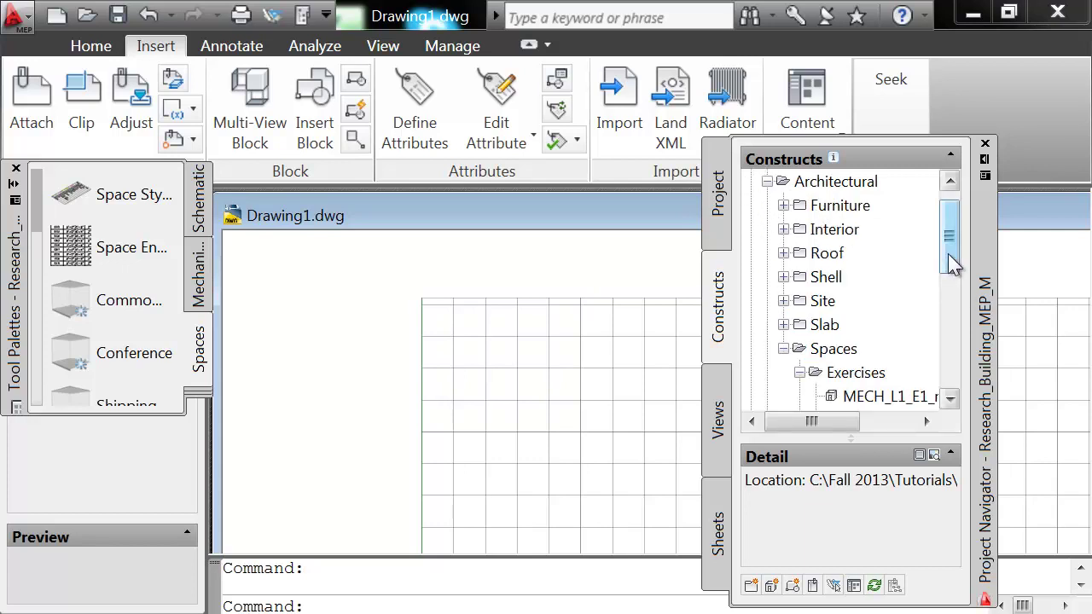
drag(948, 254, 947, 259)
click(783, 326)
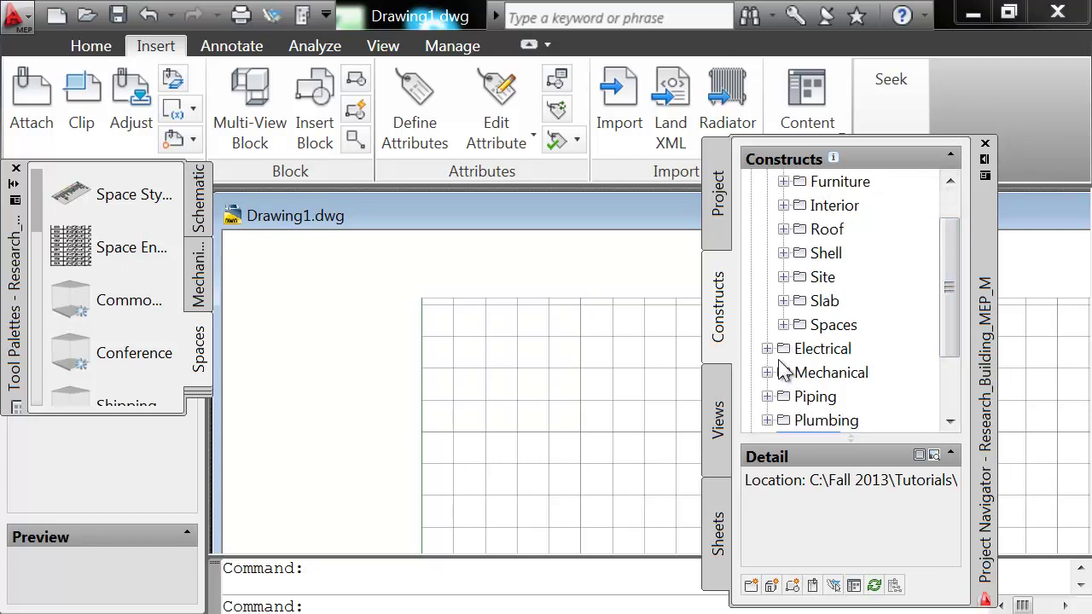
click(783, 326)
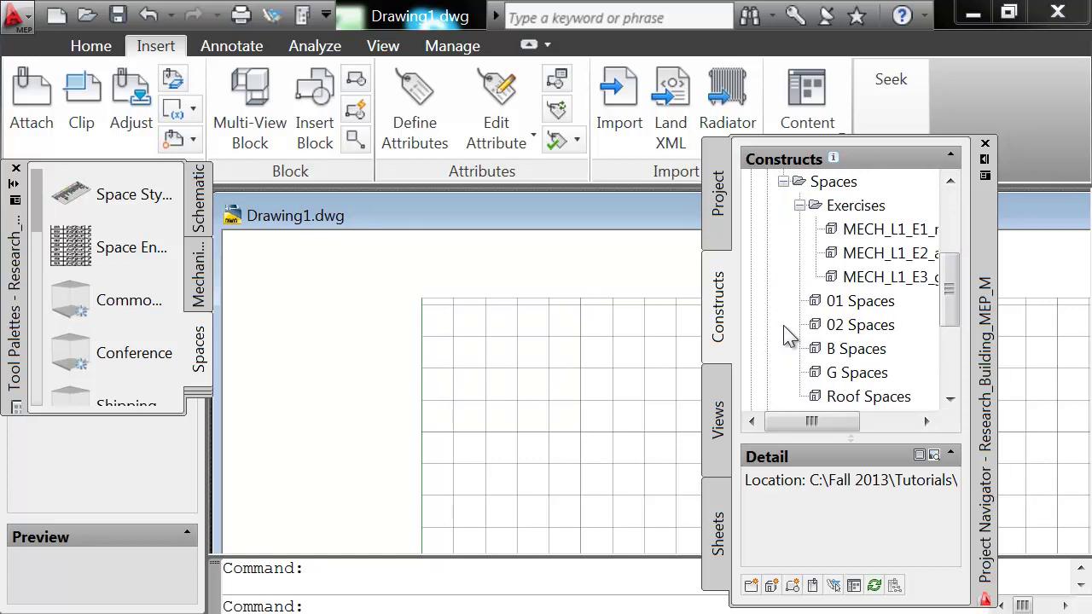
scroll(824, 416, down, 1)
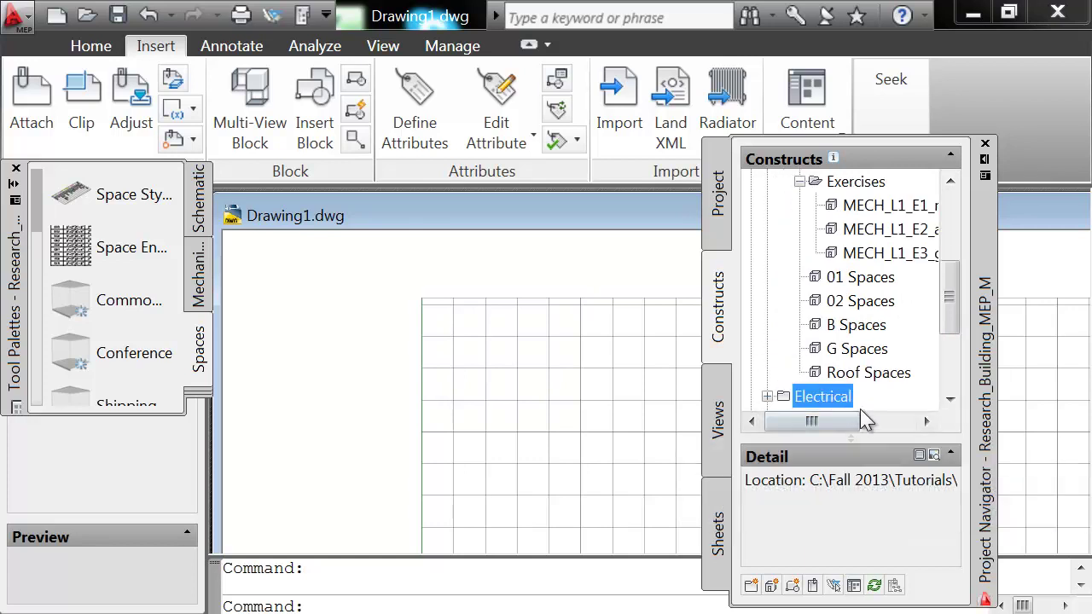
drag(955, 307, 956, 244)
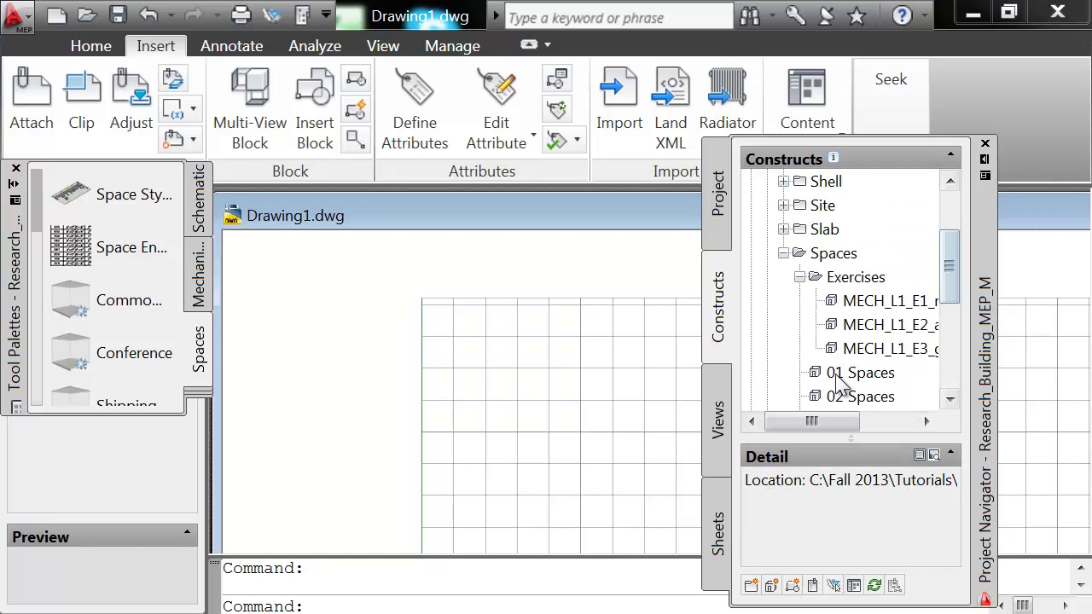
drag(816, 424, 866, 422)
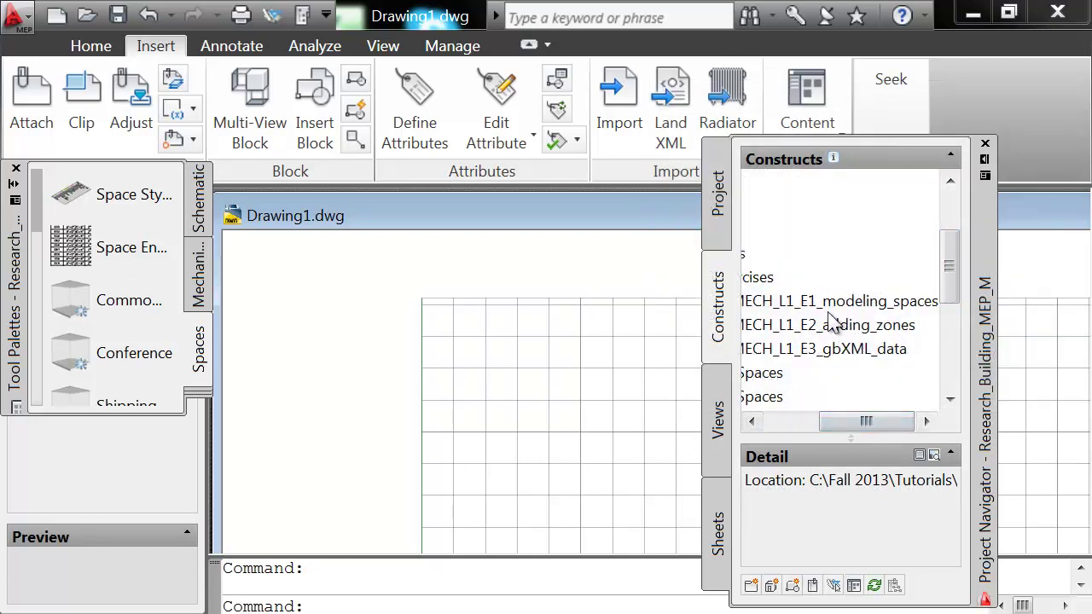
click(843, 326)
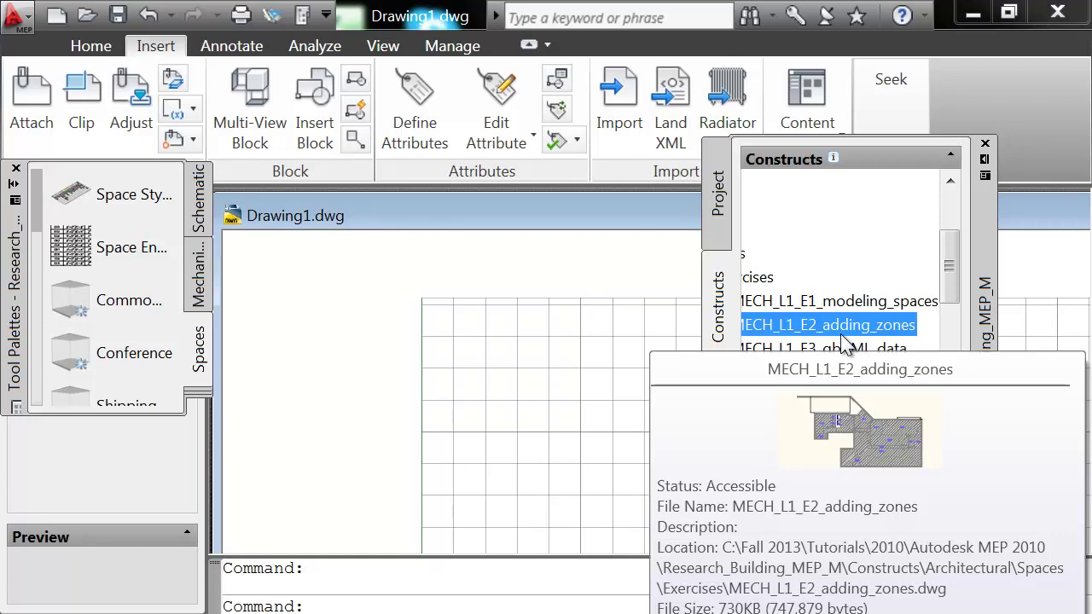
Open MECH_L1_E2_adding_zones past the educational warning and close Drawing1 without saving.
double_click(843, 331)
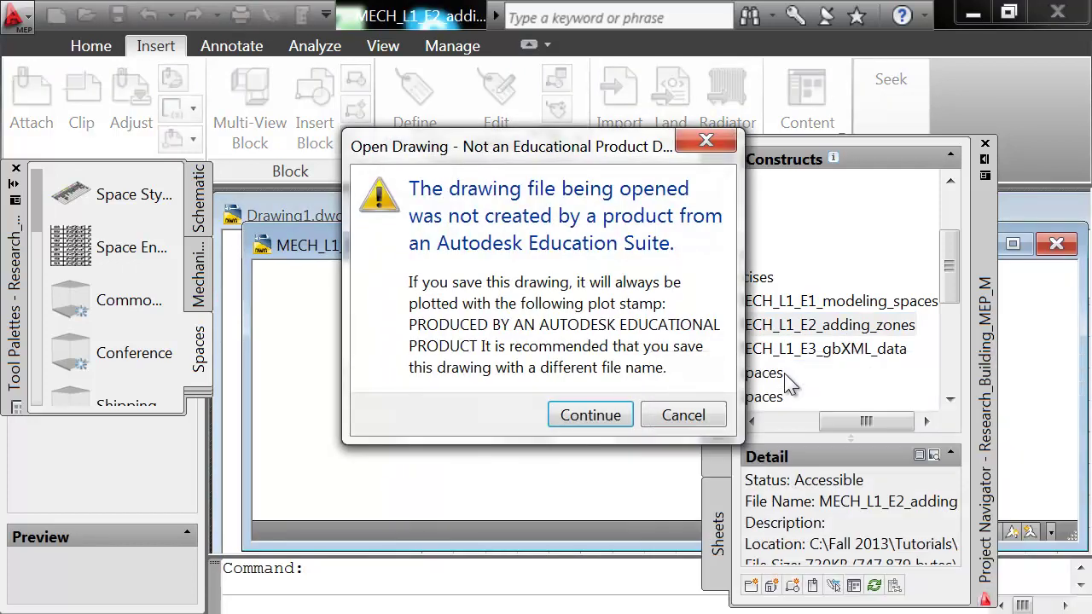
click(592, 415)
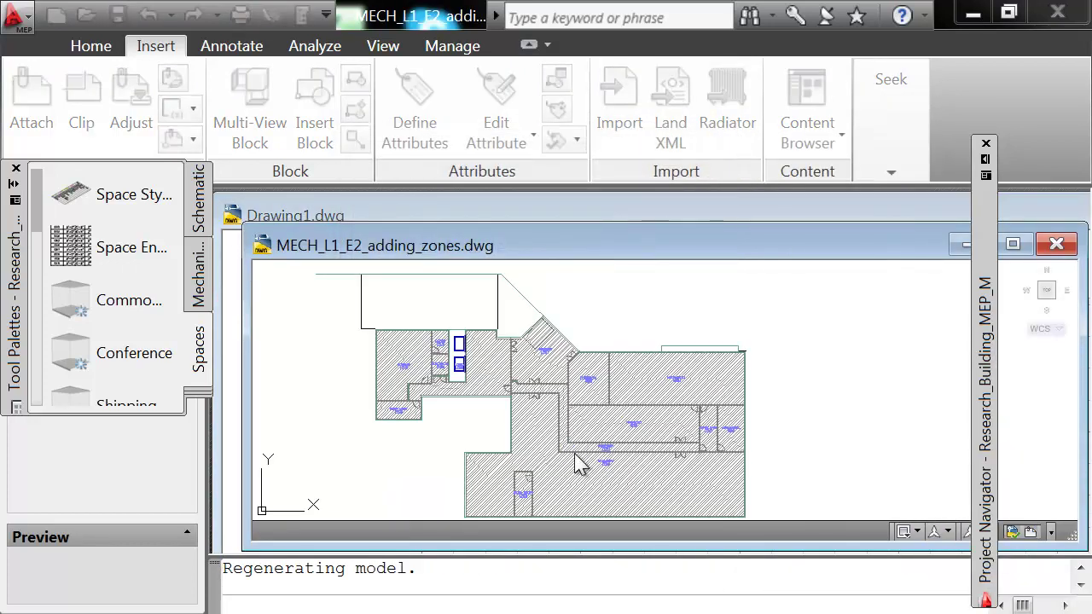
click(428, 220)
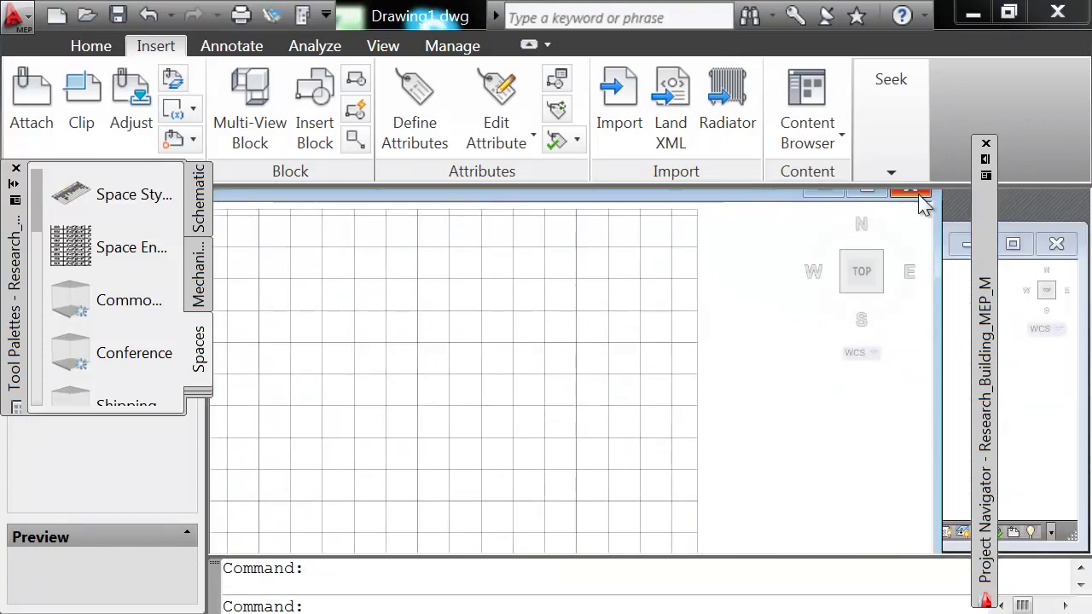
click(919, 194)
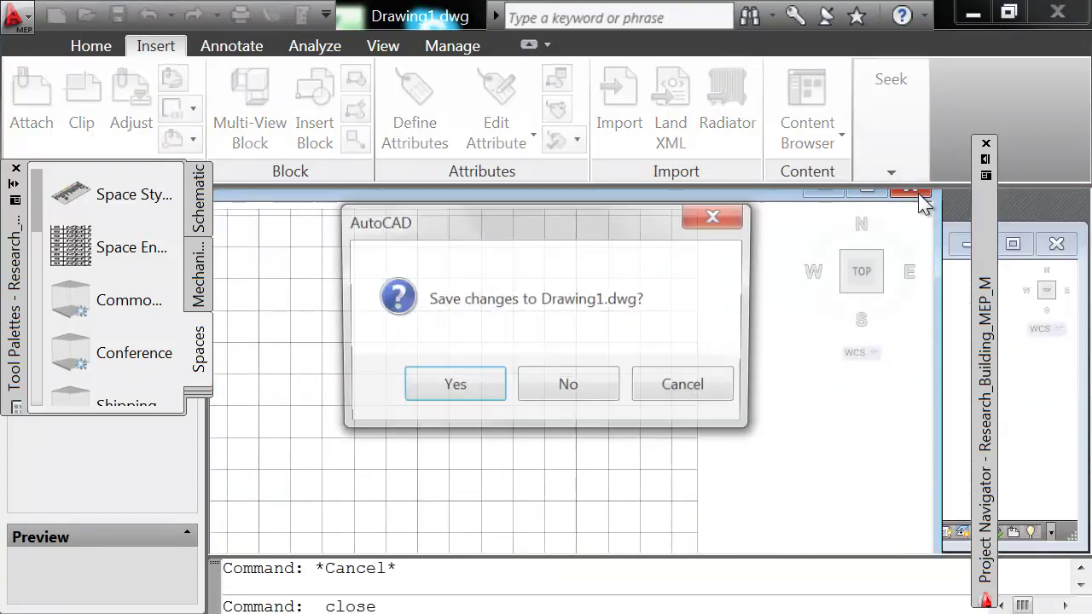
click(566, 391)
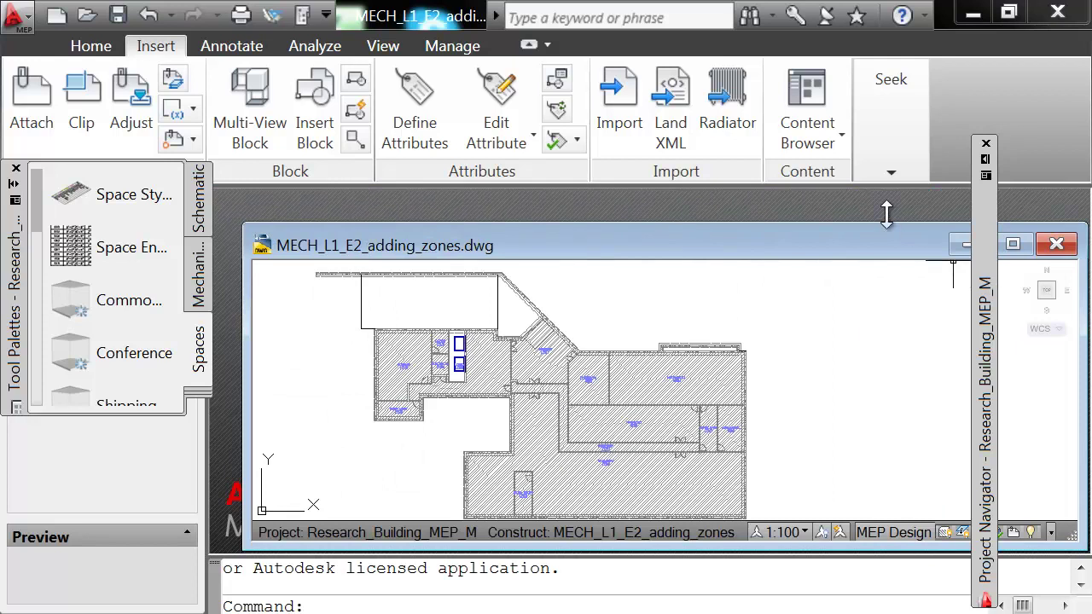
Maximize the floor plan drawing window and stretch the tool palettes taller.
click(1013, 244)
scroll(388, 376, up, 2)
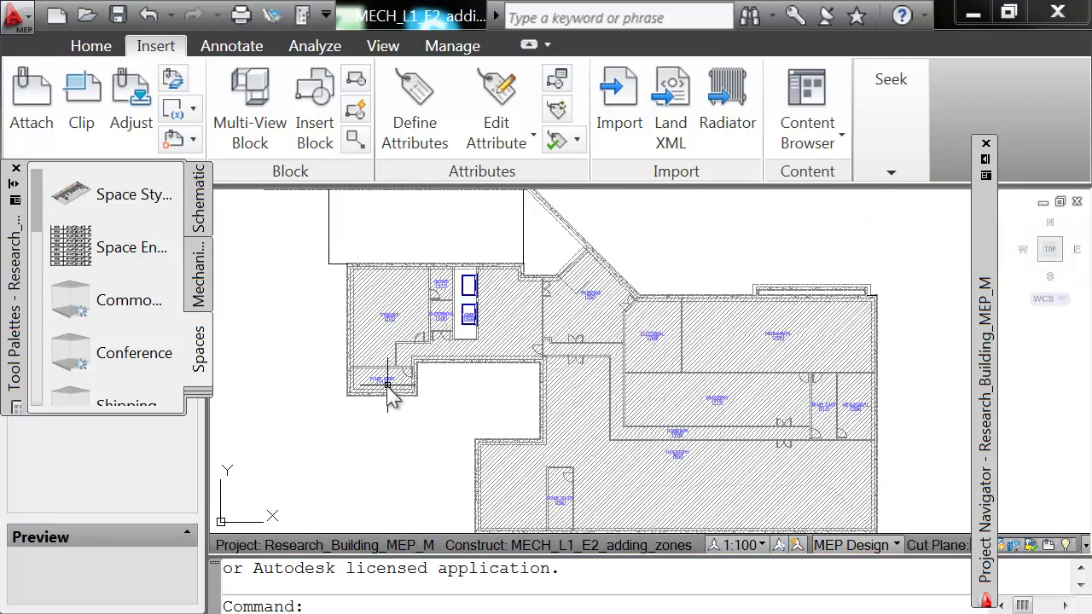
scroll(392, 385, up, 2)
scroll(516, 444, down, 2)
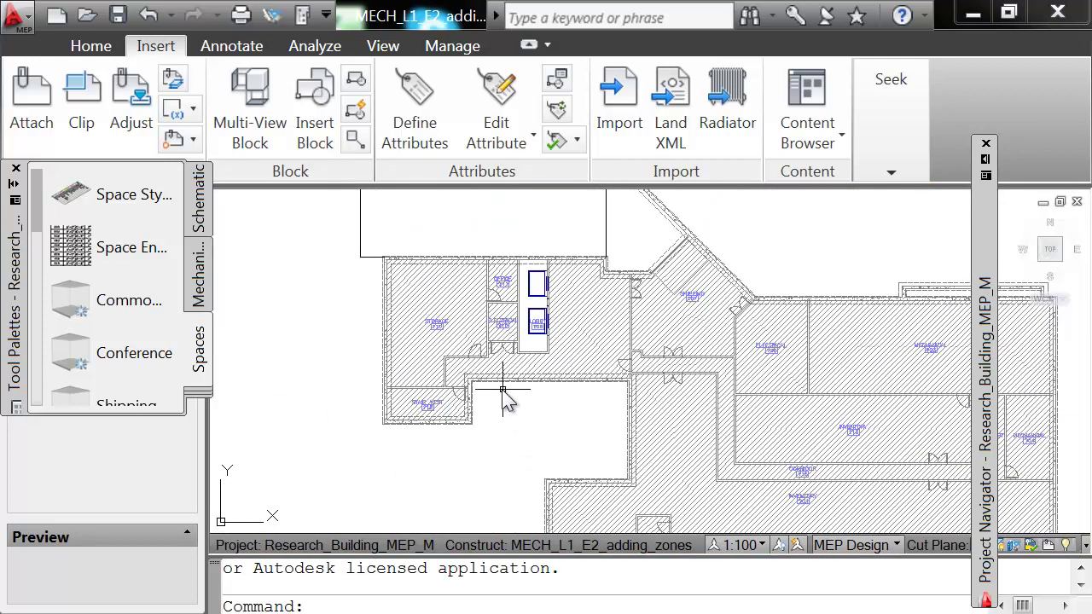
scroll(497, 392, down, 2)
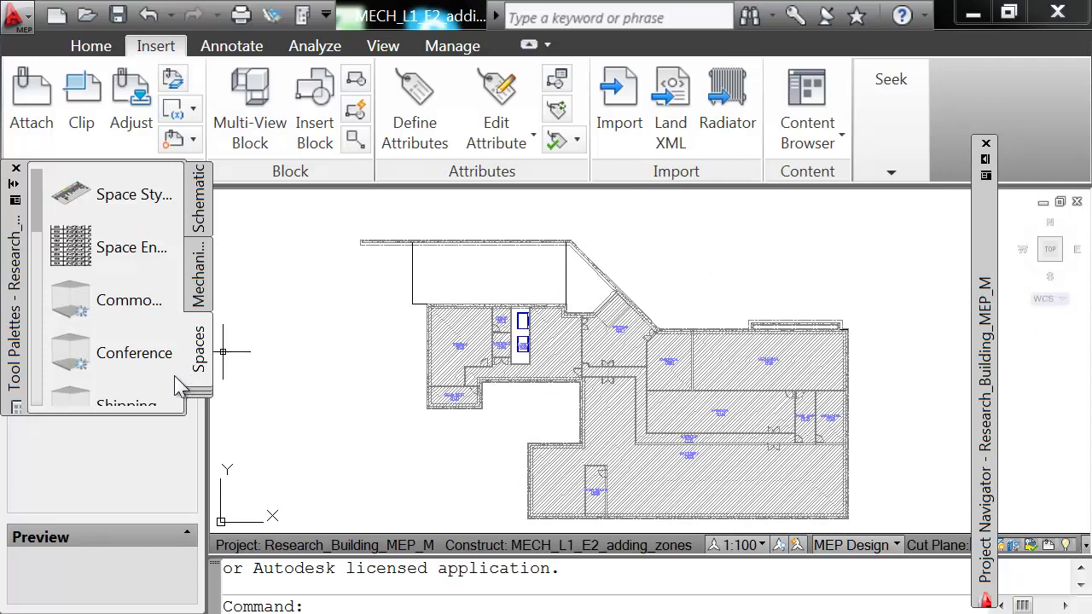
drag(21, 418, 34, 567)
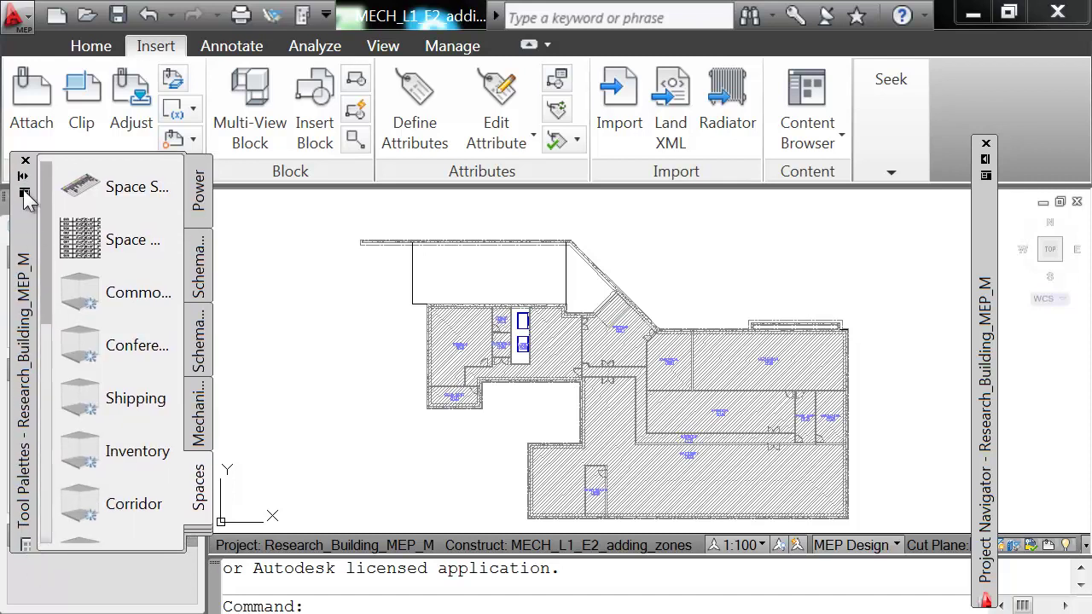
Switch the tool palettes to the HVAC set, extend them to reveal every category, and return to Duct.
click(24, 192)
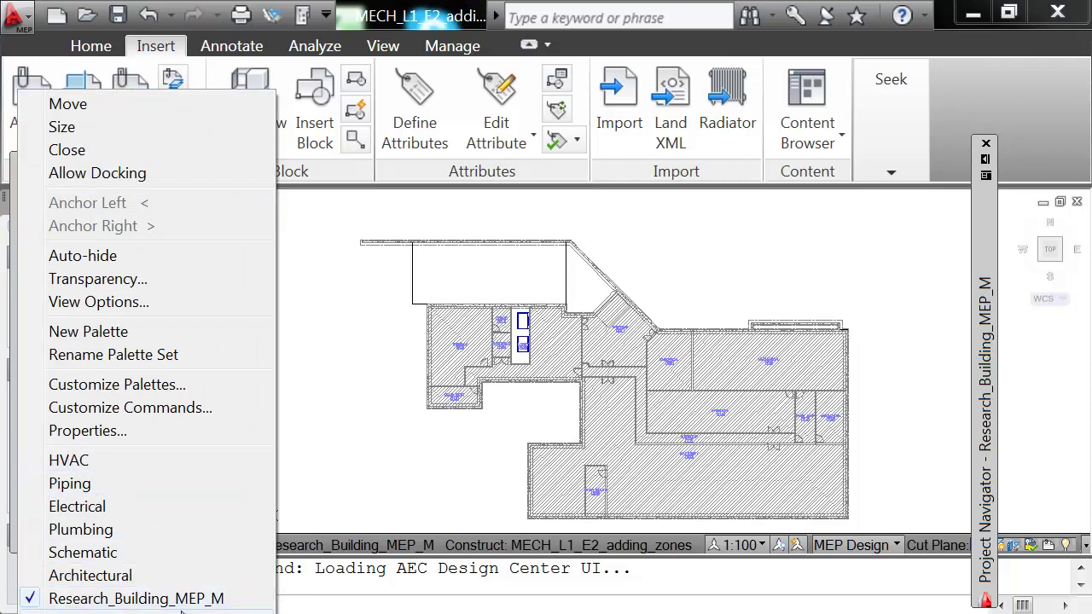
click(67, 461)
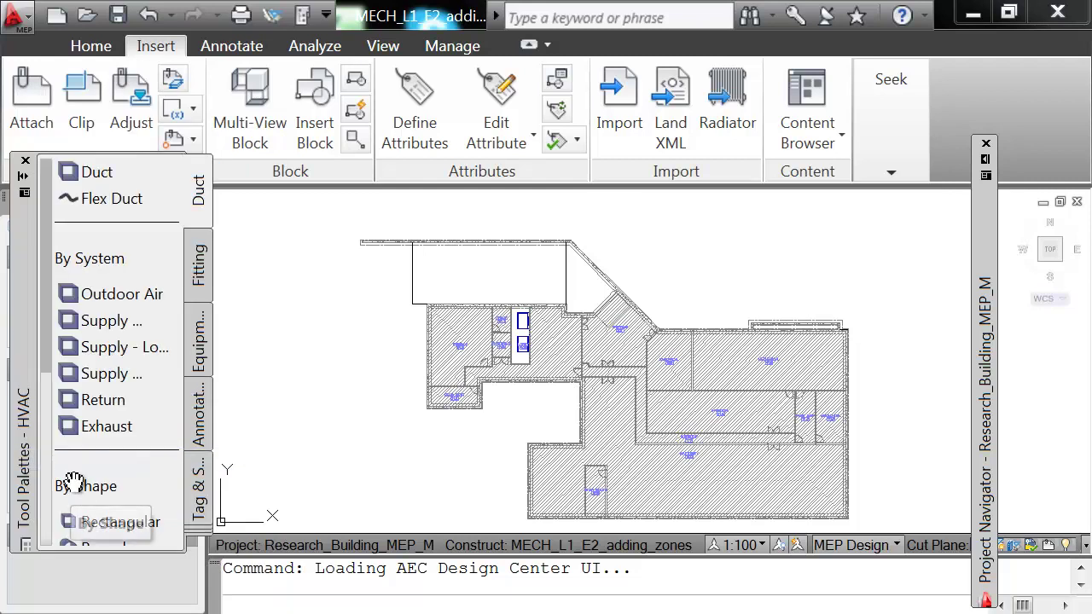
scroll(48, 292, down, 2)
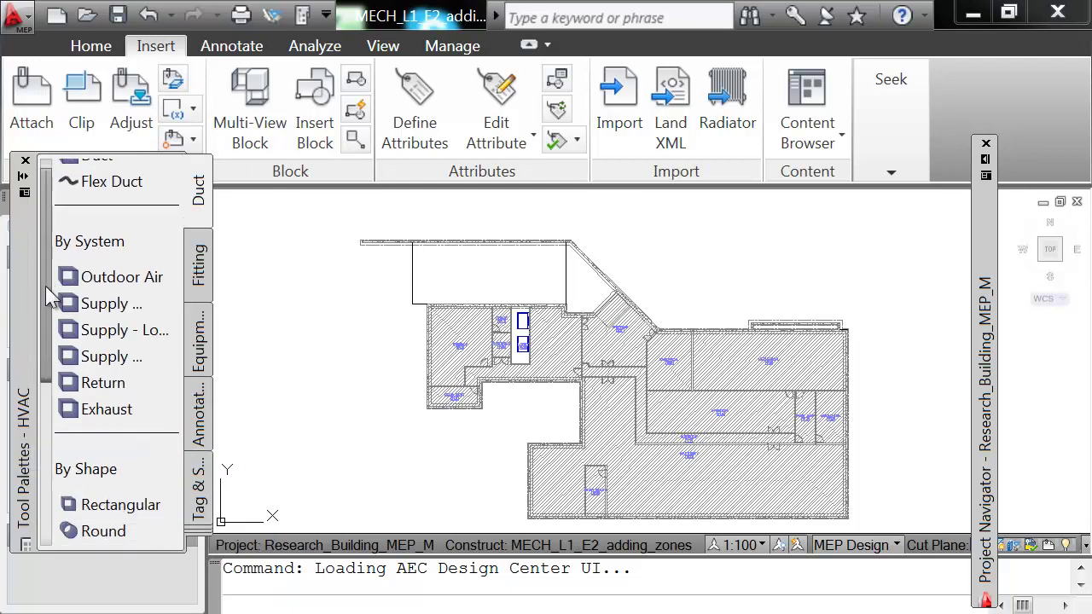
scroll(48, 323, down, 1)
scroll(53, 299, up, 3)
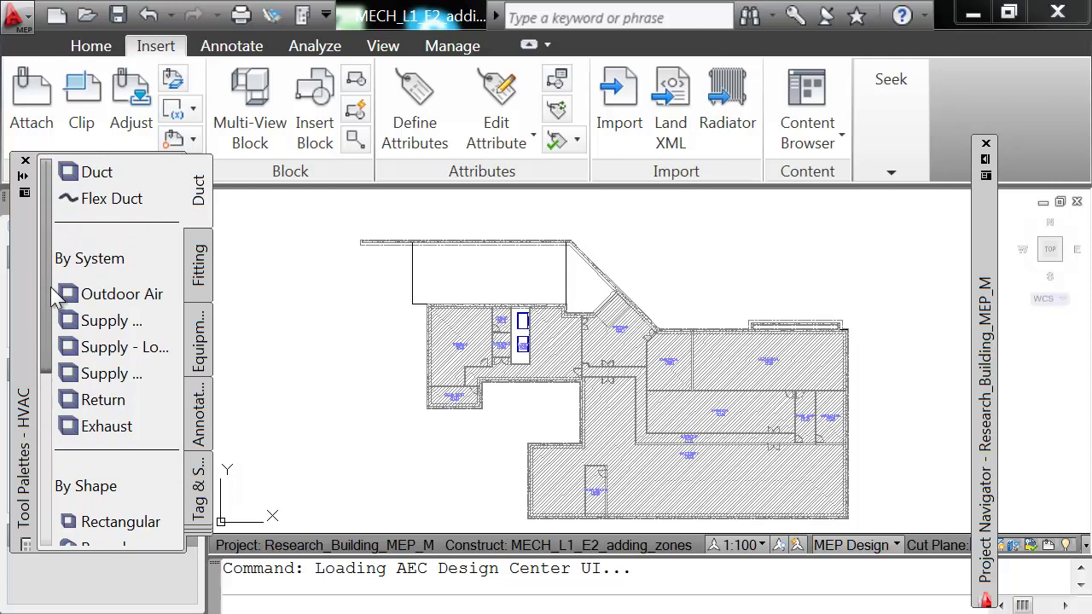
click(201, 268)
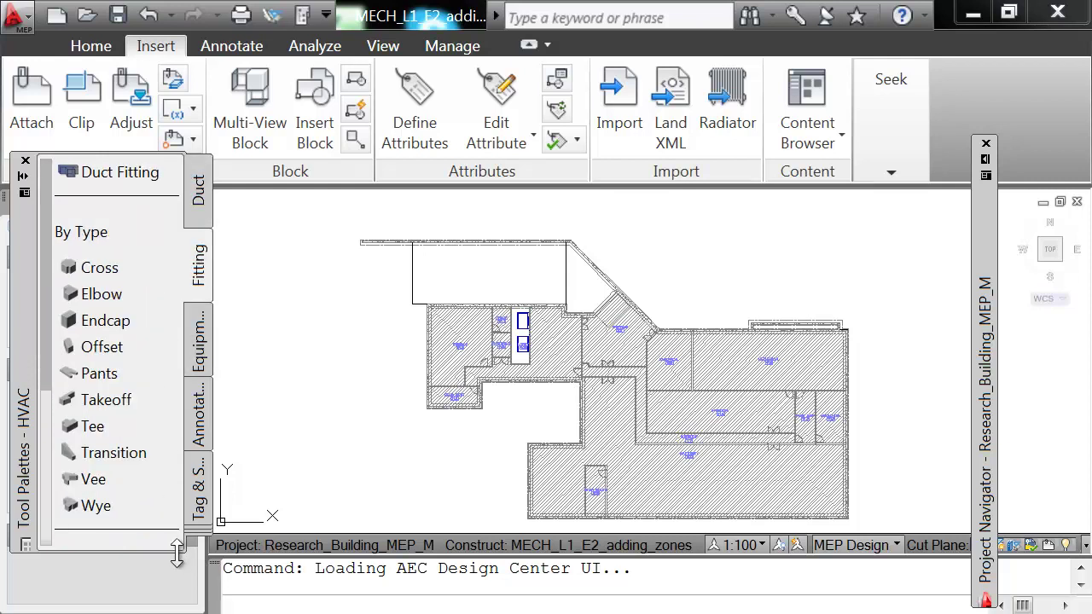
drag(177, 553, 176, 600)
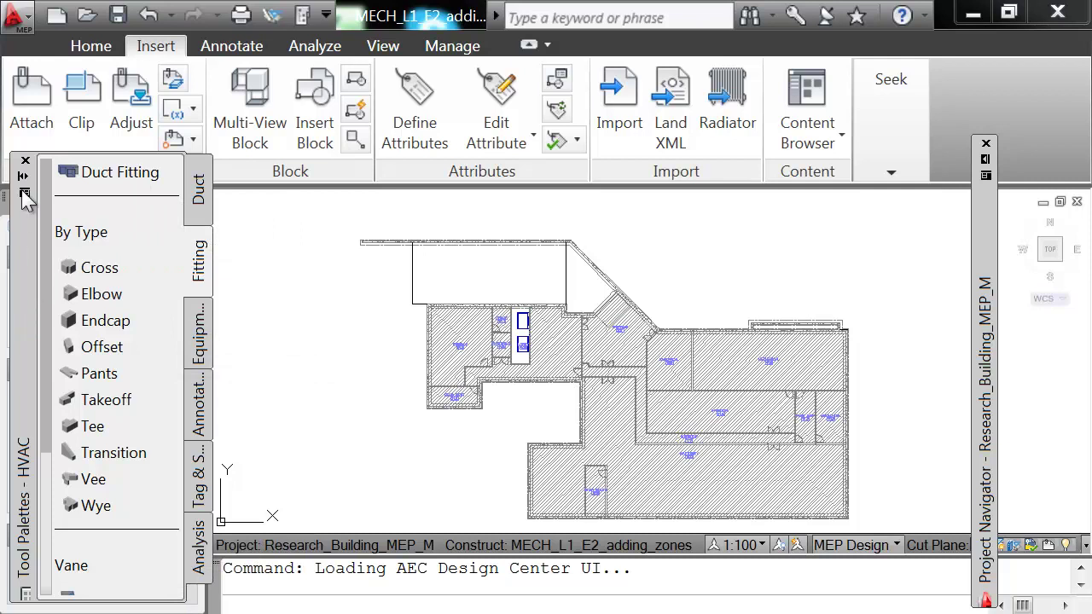
click(195, 203)
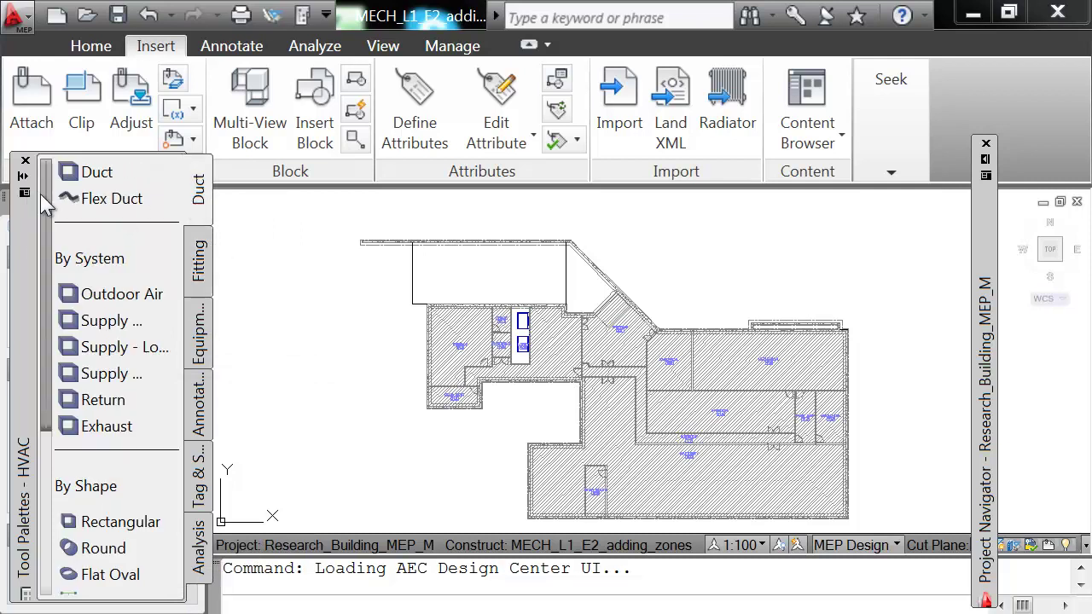
Use the Analysis tab's Zone tool to place Zone and Zone (2) markers above the floor plan.
click(204, 275)
click(199, 529)
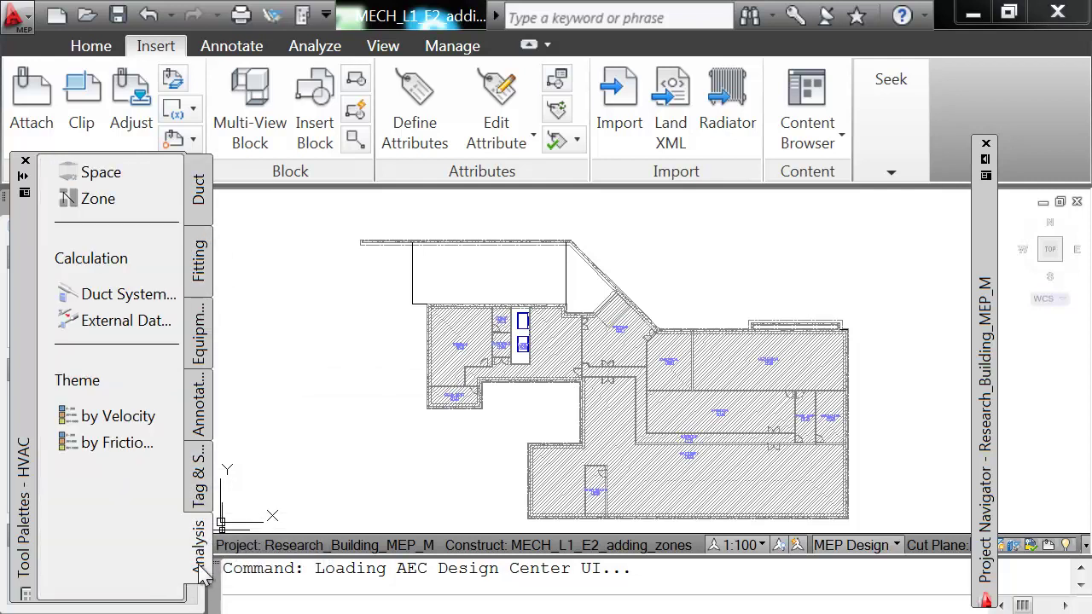
click(86, 201)
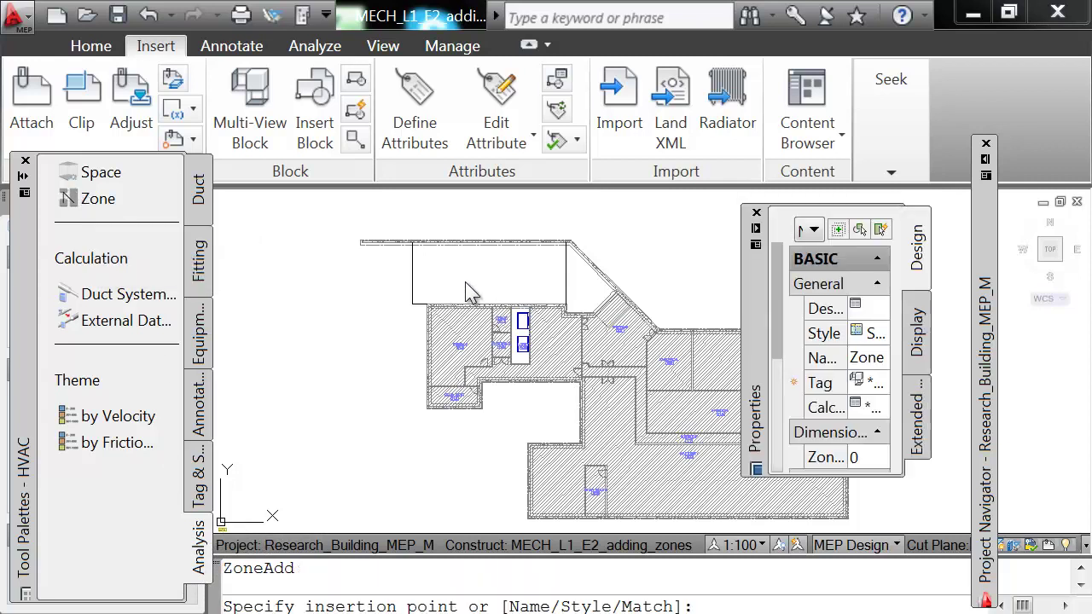
scroll(482, 285, up, 4)
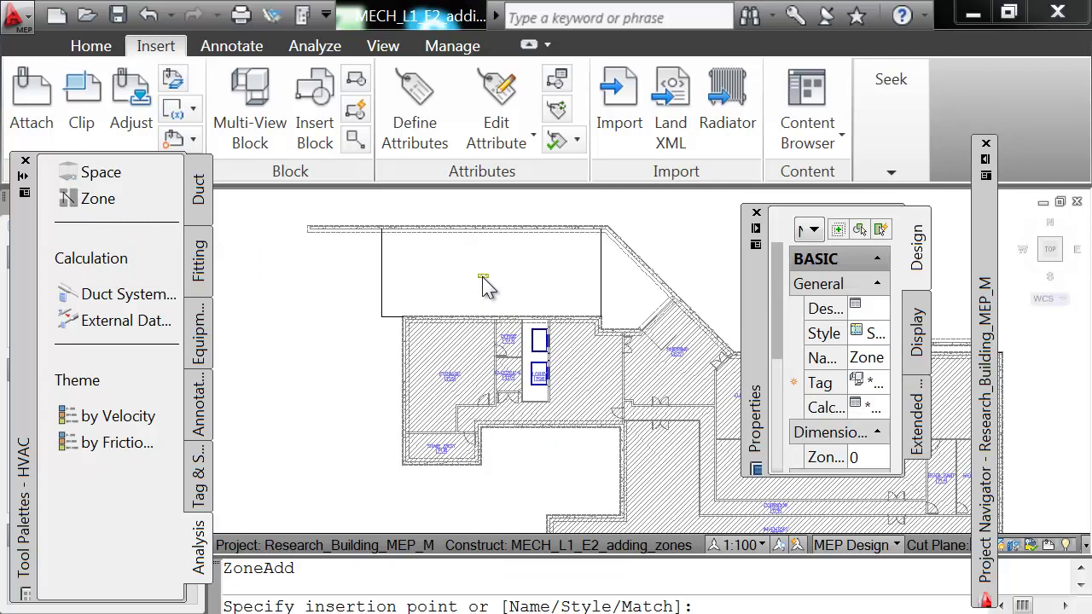
click(493, 275)
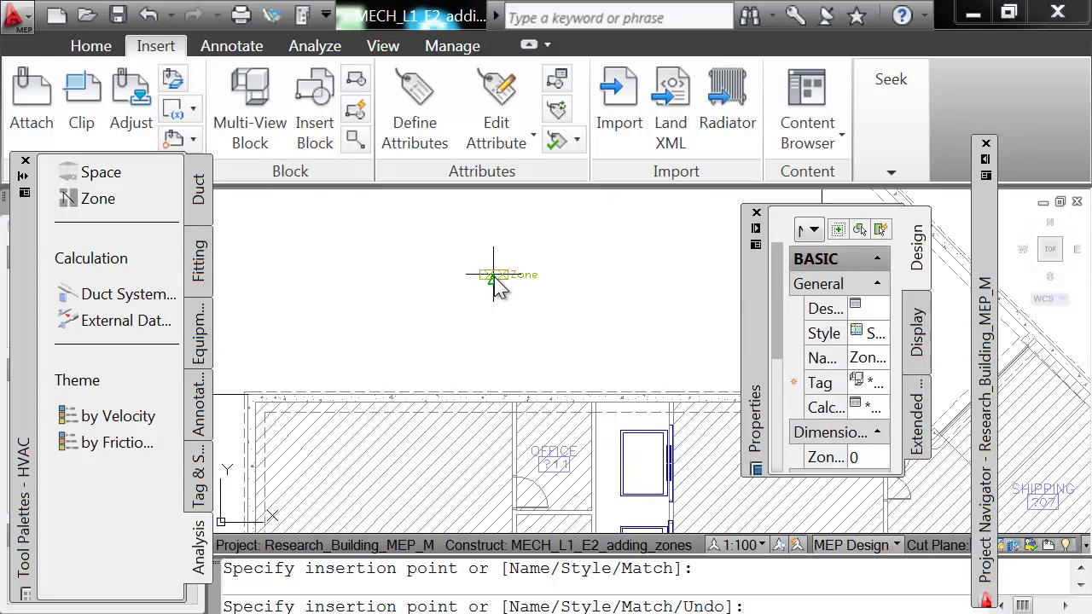
scroll(578, 309, down, 3)
click(541, 300)
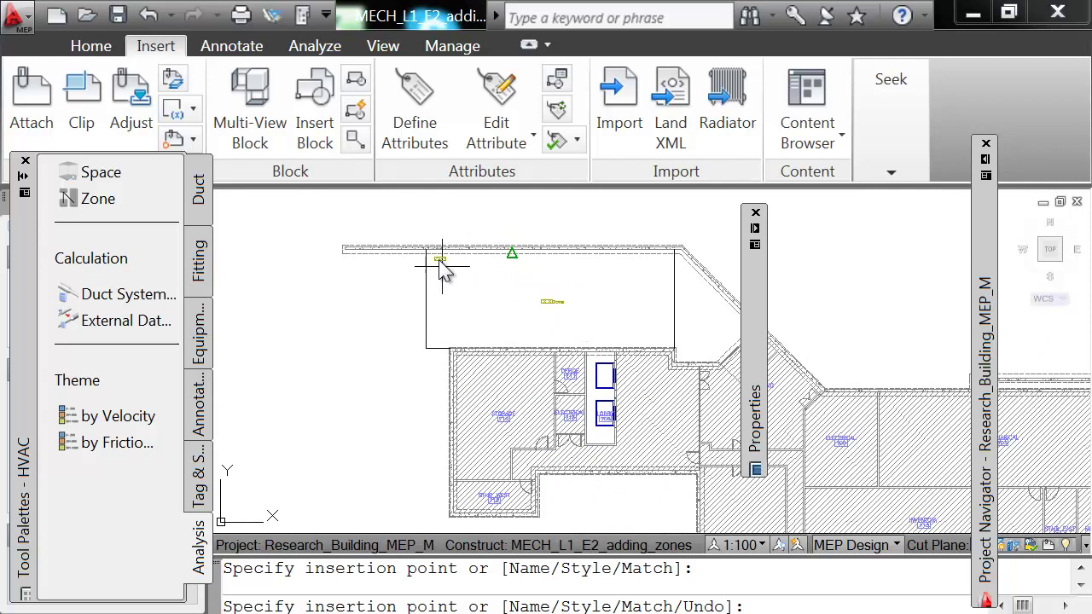
click(698, 333)
scroll(698, 341, up, 2)
scroll(695, 342, up, 2)
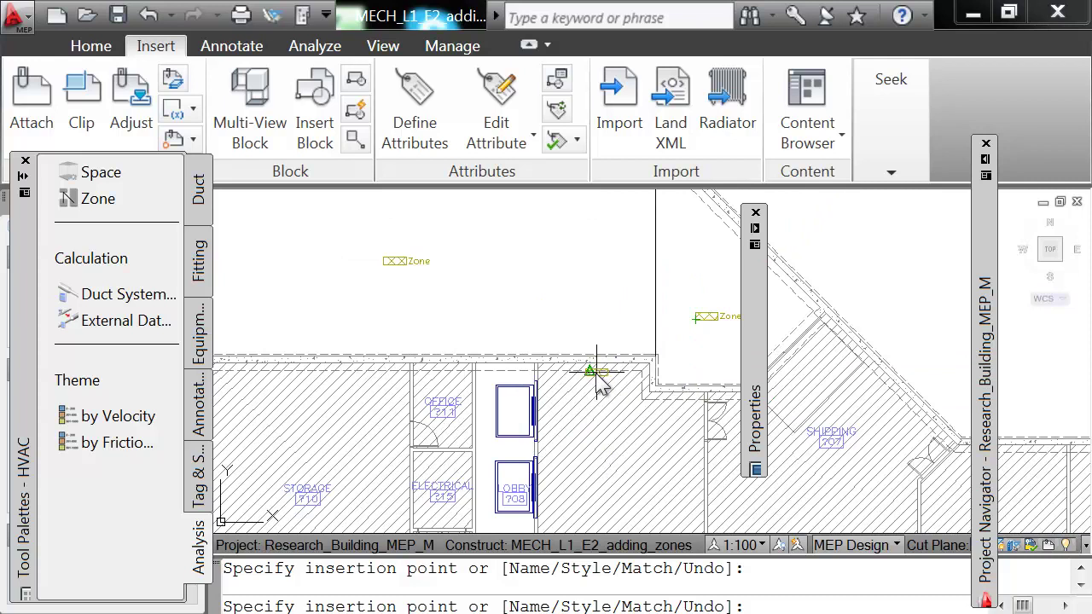
key(Escape)
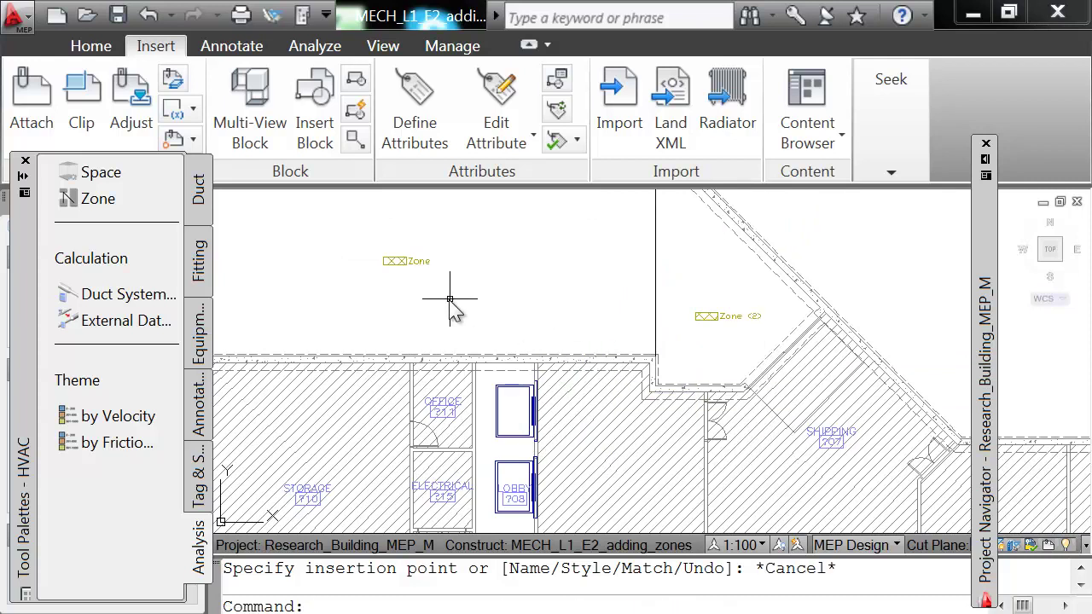
Set the tool palettes to auto-hide when not in use.
click(413, 263)
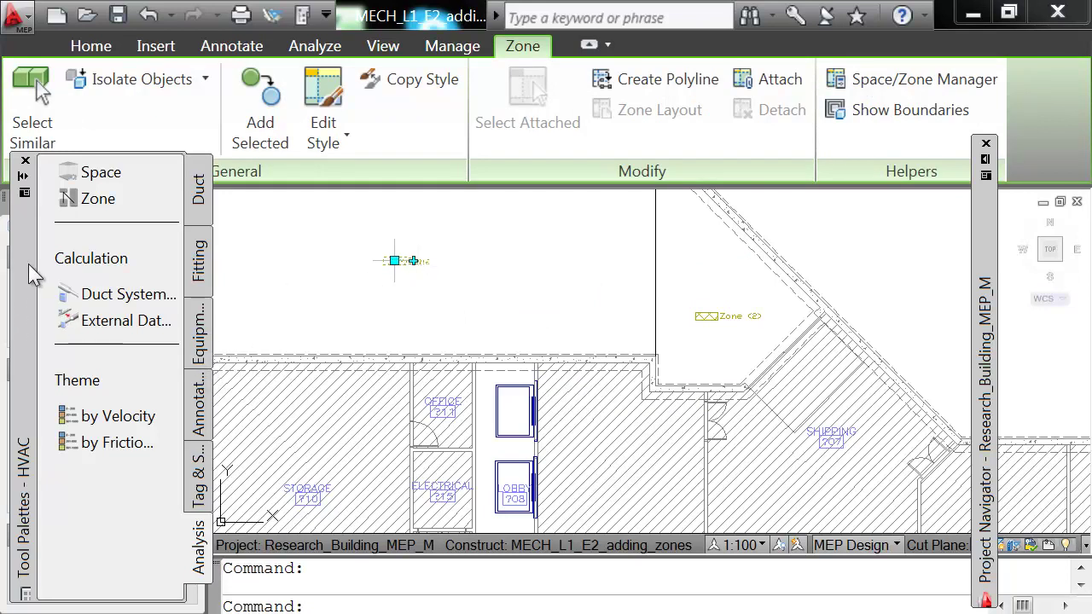
click(24, 176)
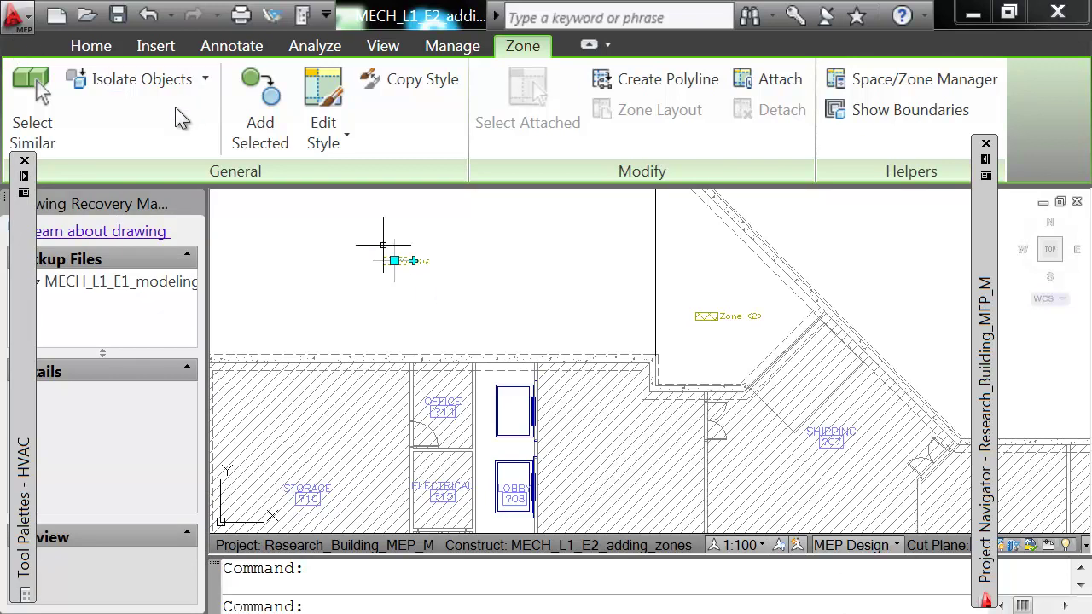
key(Escape)
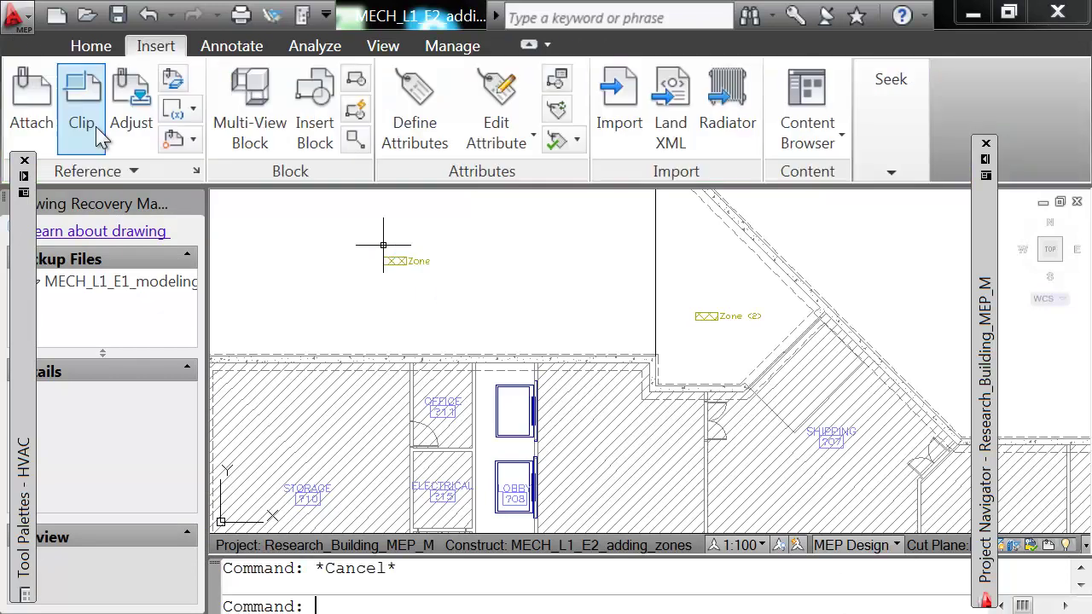
Open Properties from the Tools menu, dock it beside the tool palettes, and make it longer and wider.
click(80, 44)
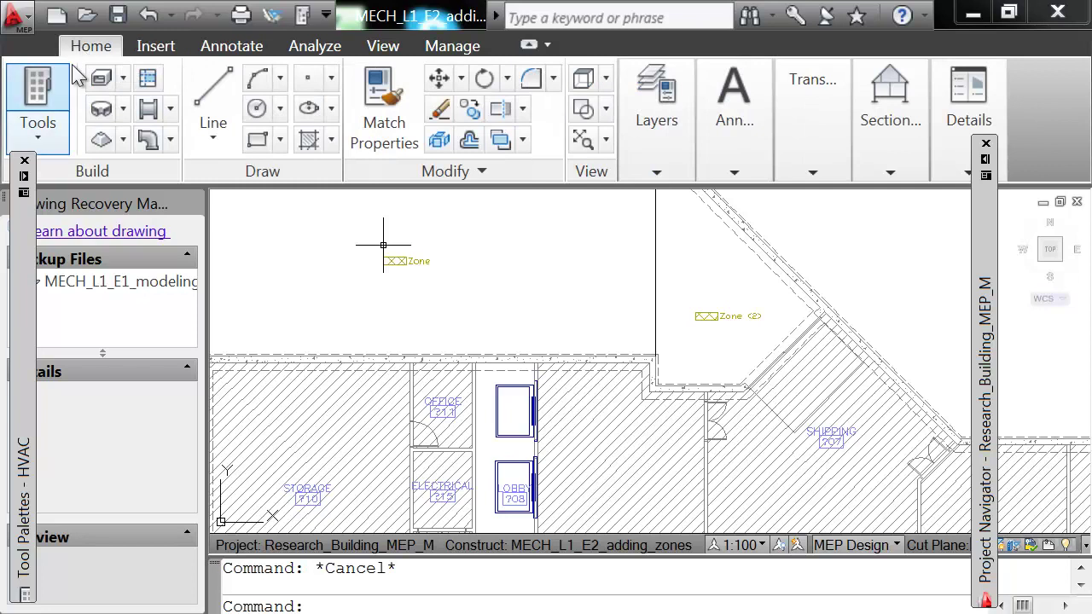
click(45, 130)
click(64, 332)
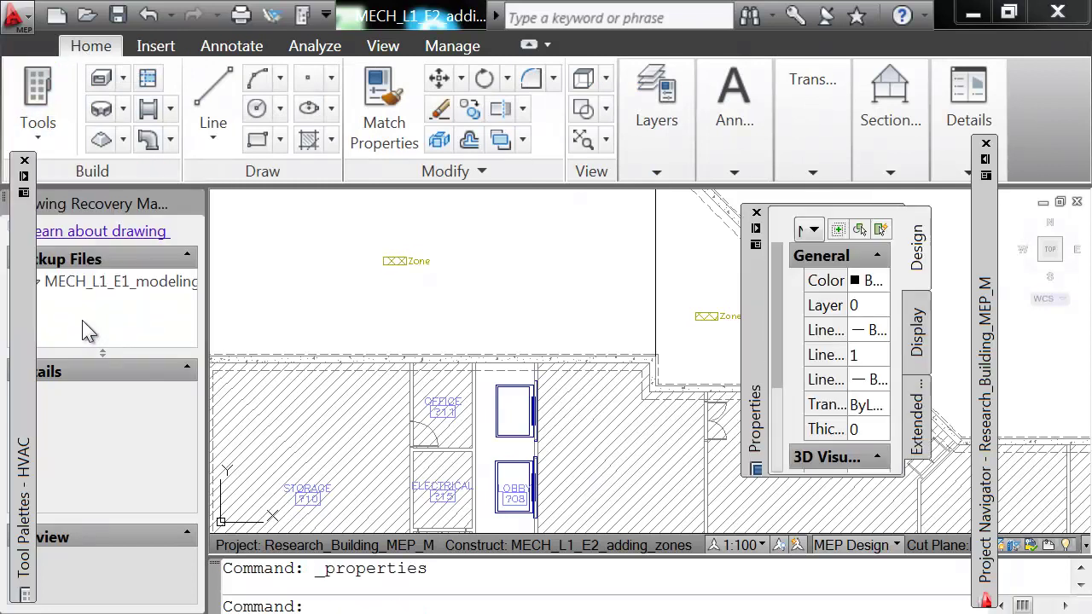
drag(756, 380, 61, 326)
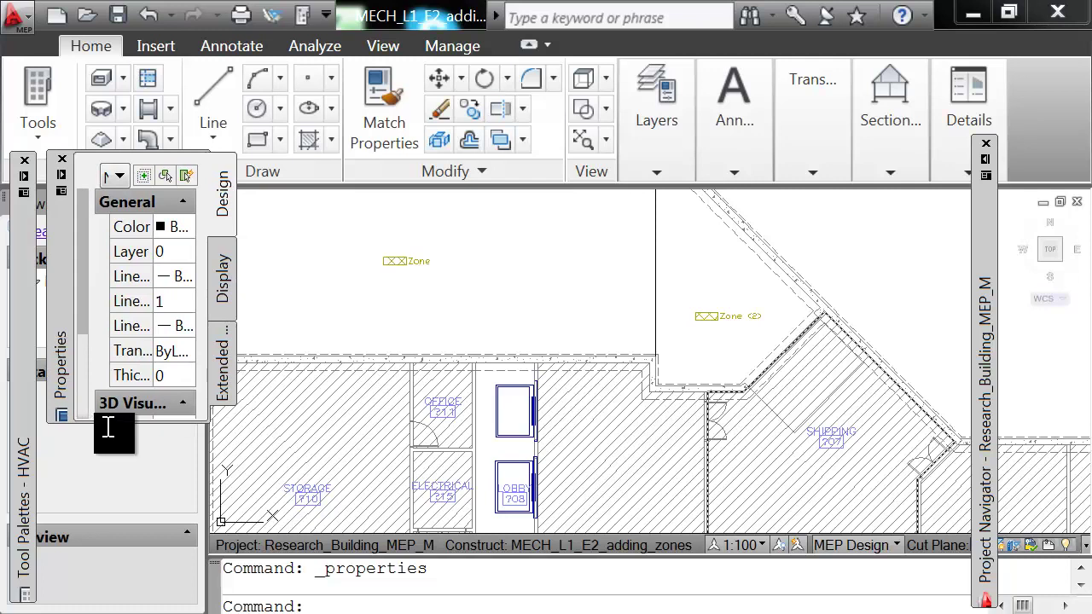
mouse_move(75, 420)
drag(114, 429, 127, 479)
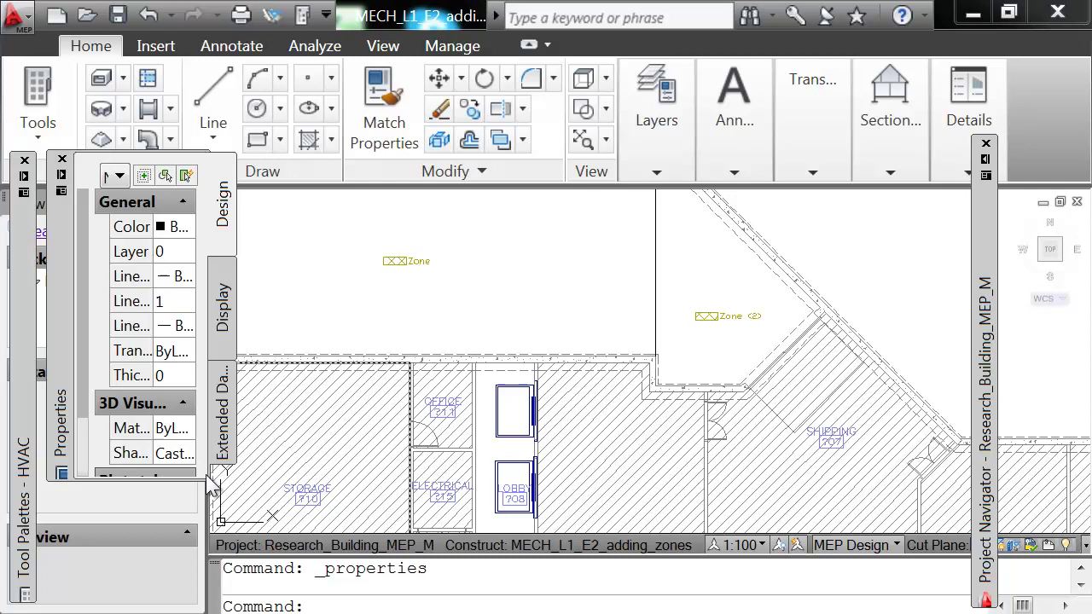
drag(205, 470, 278, 471)
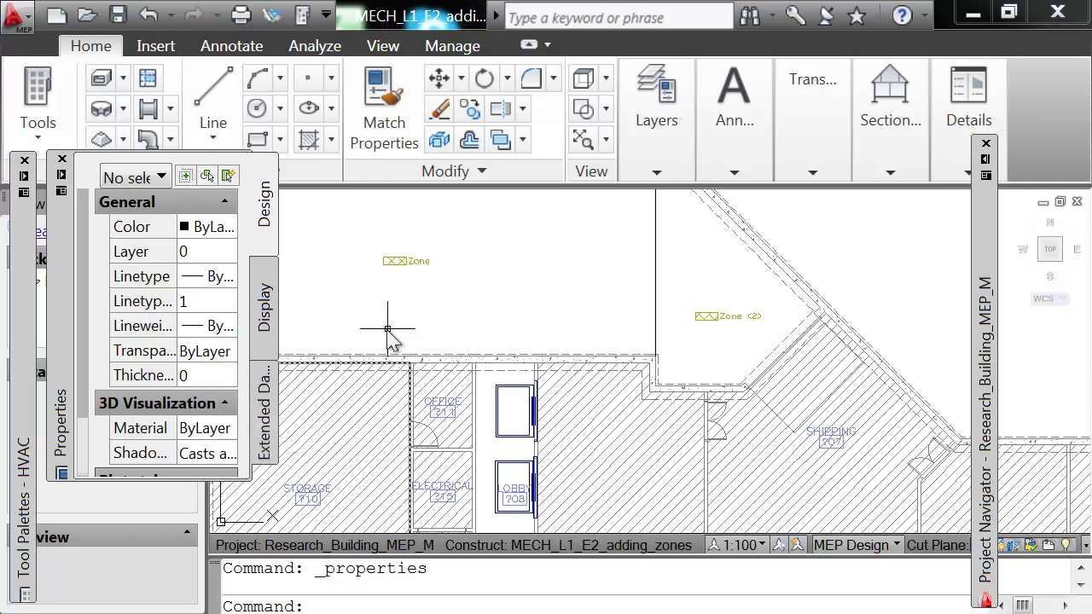
Rename the upper zone marker to 'Basement Zone (01)' via its Name property in Properties.
click(415, 262)
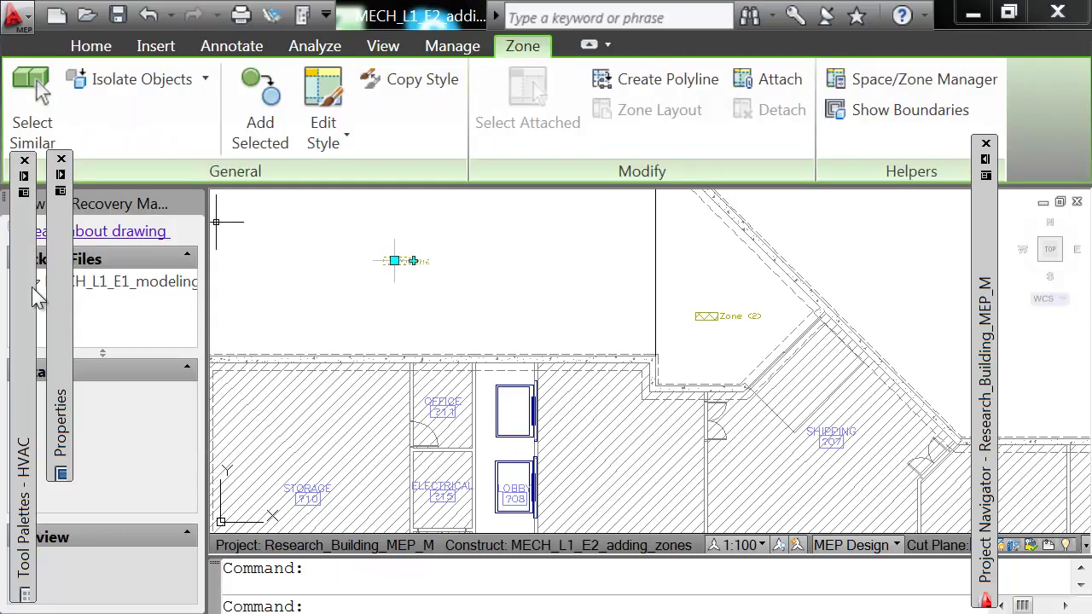
mouse_move(71, 283)
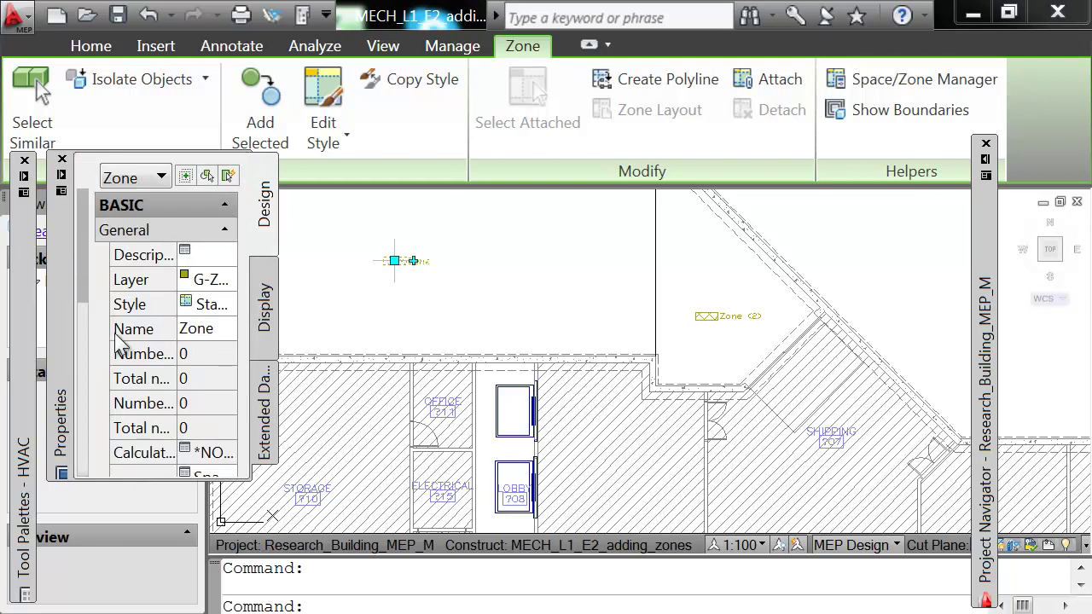
click(220, 338)
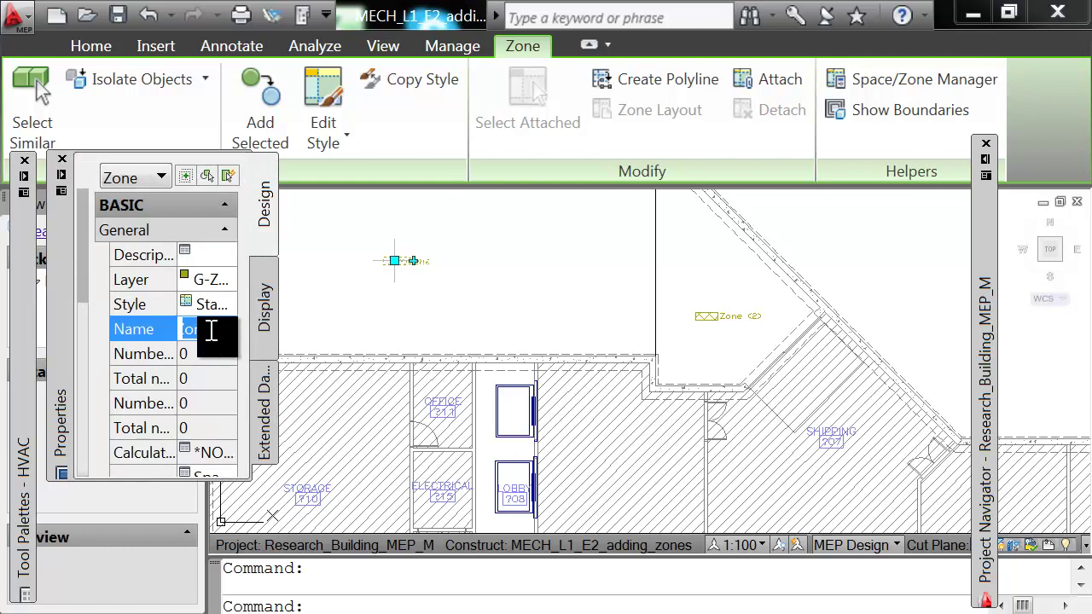
text(Based)
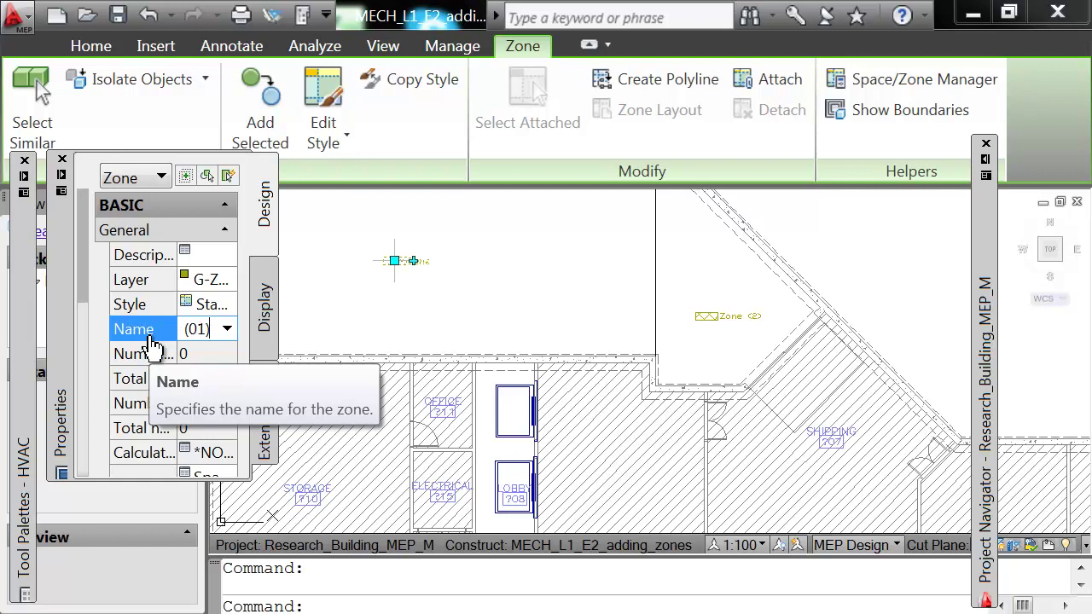
key(Return)
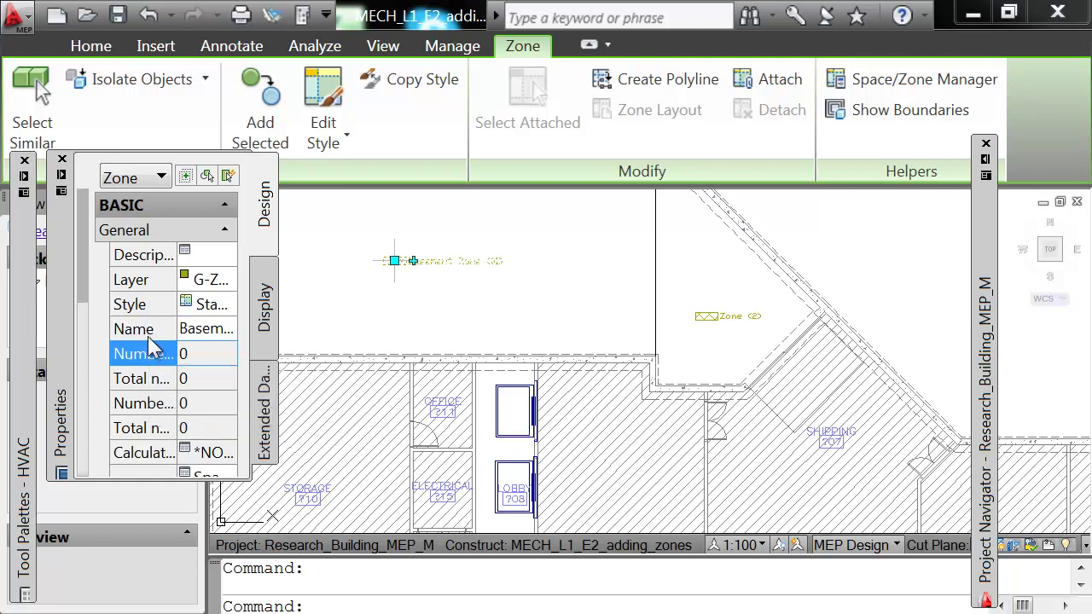
key(Escape)
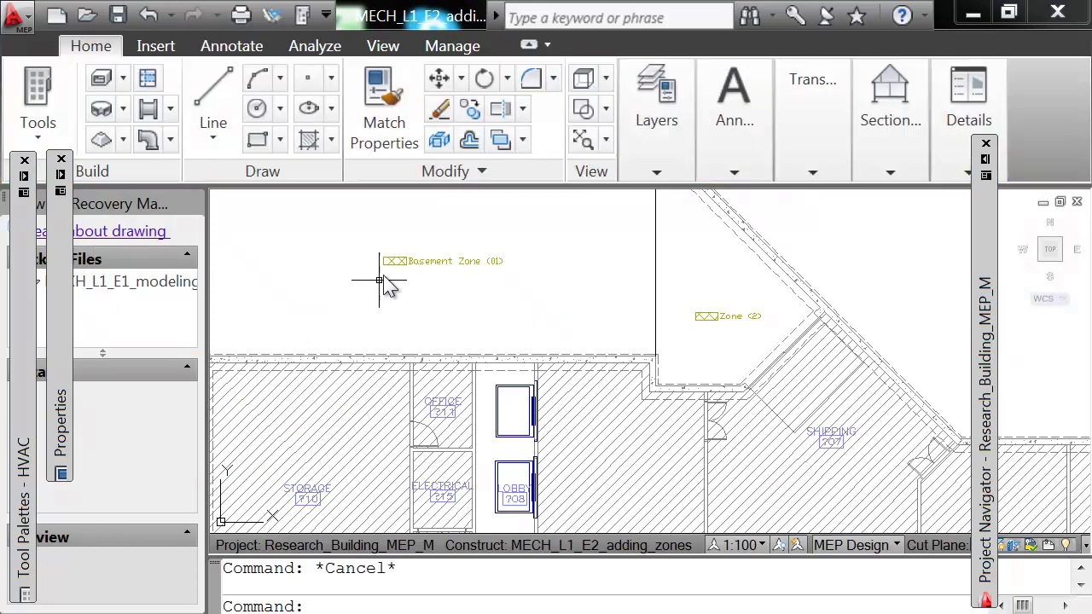
scroll(397, 260, up, 5)
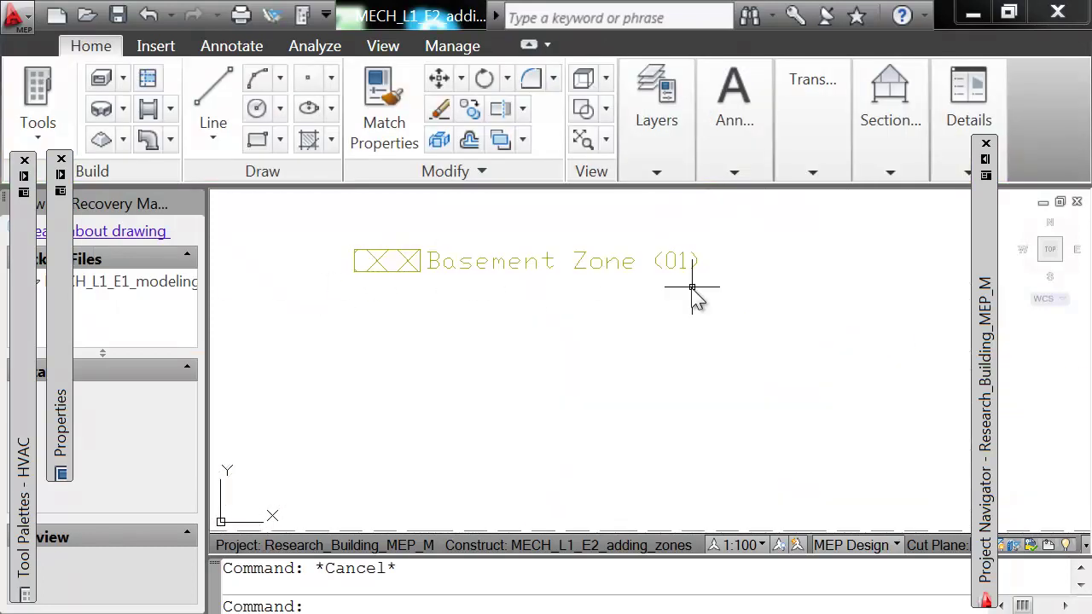
scroll(589, 275, down, 4)
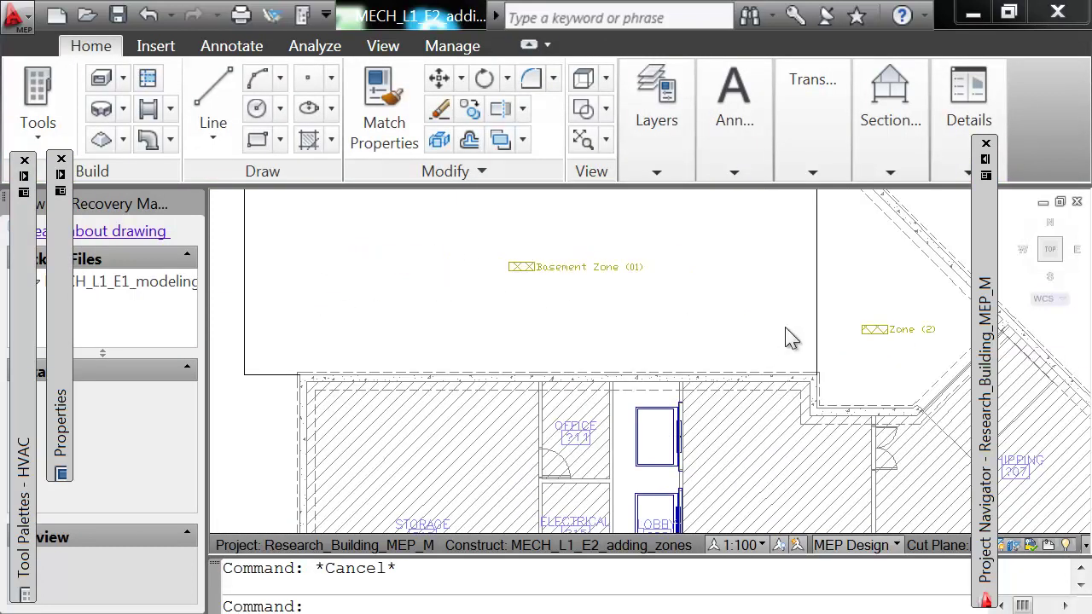
scroll(792, 336, down, 1)
Enter 'Base Zone (2)' as the second zone marker's Name.
click(861, 331)
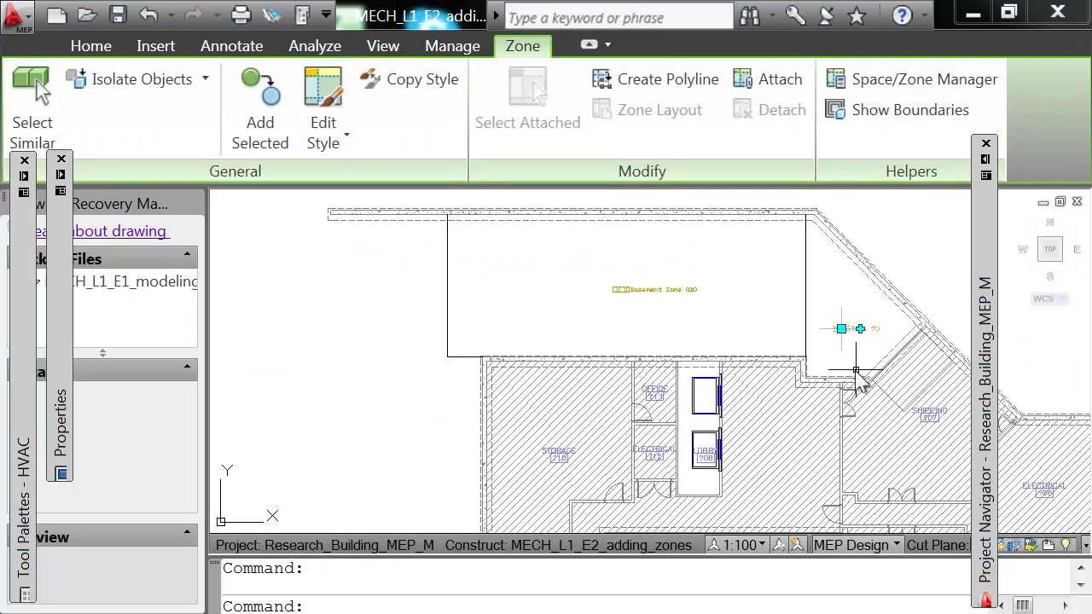
mouse_move(65, 332)
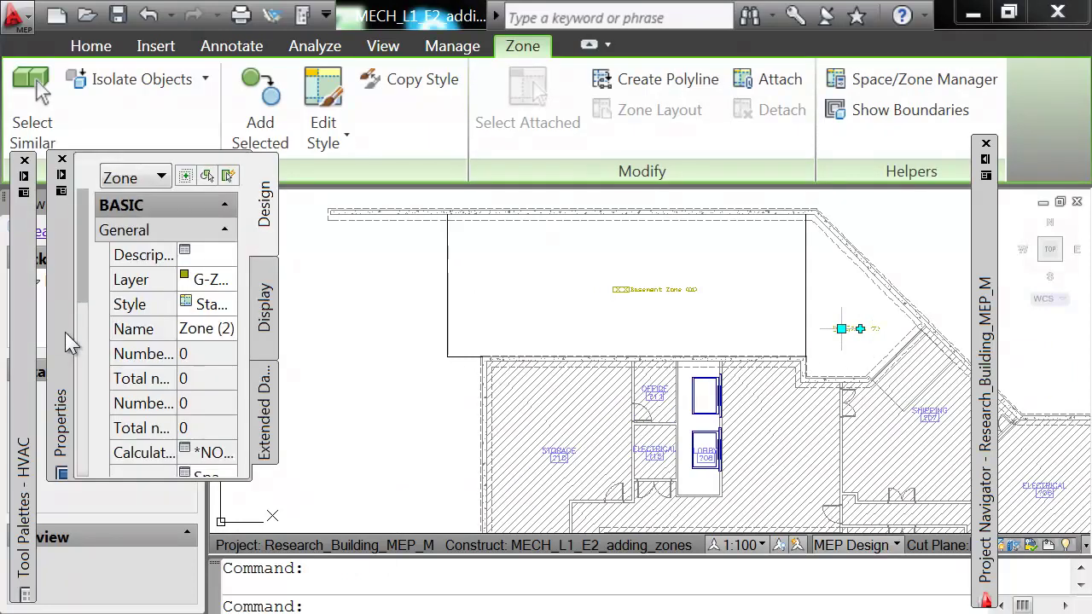
click(227, 335)
text(Base)
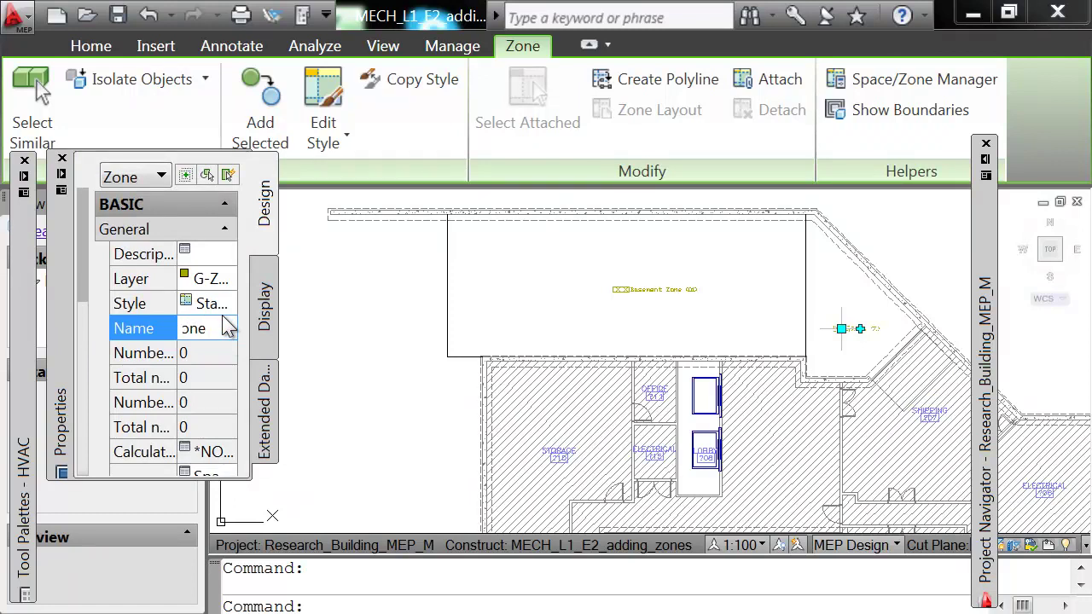
text( Zone (2))
key(Return)
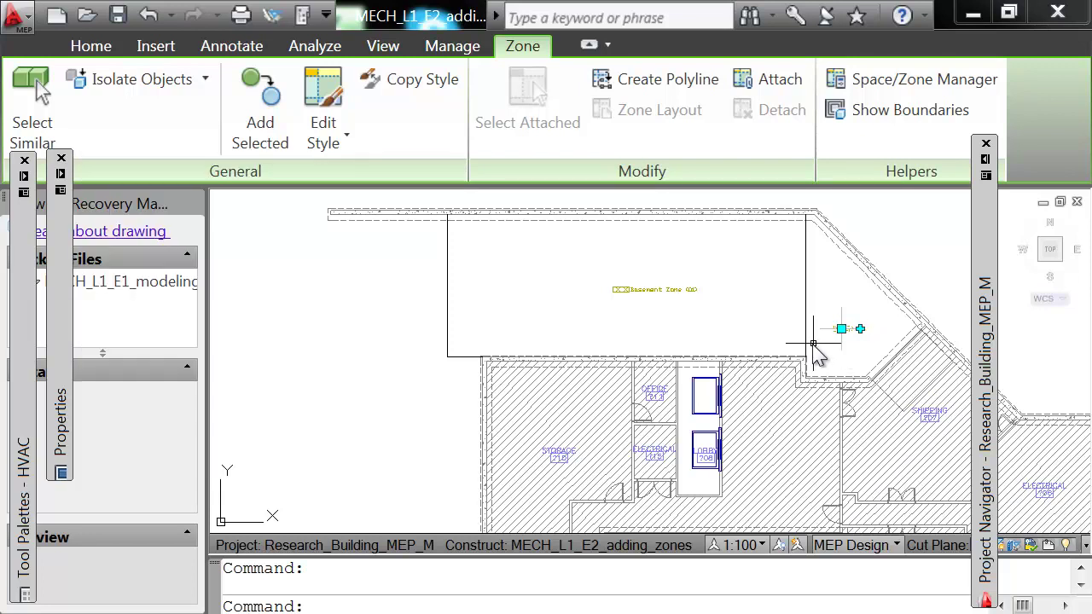
key(Escape)
scroll(845, 337, up, 4)
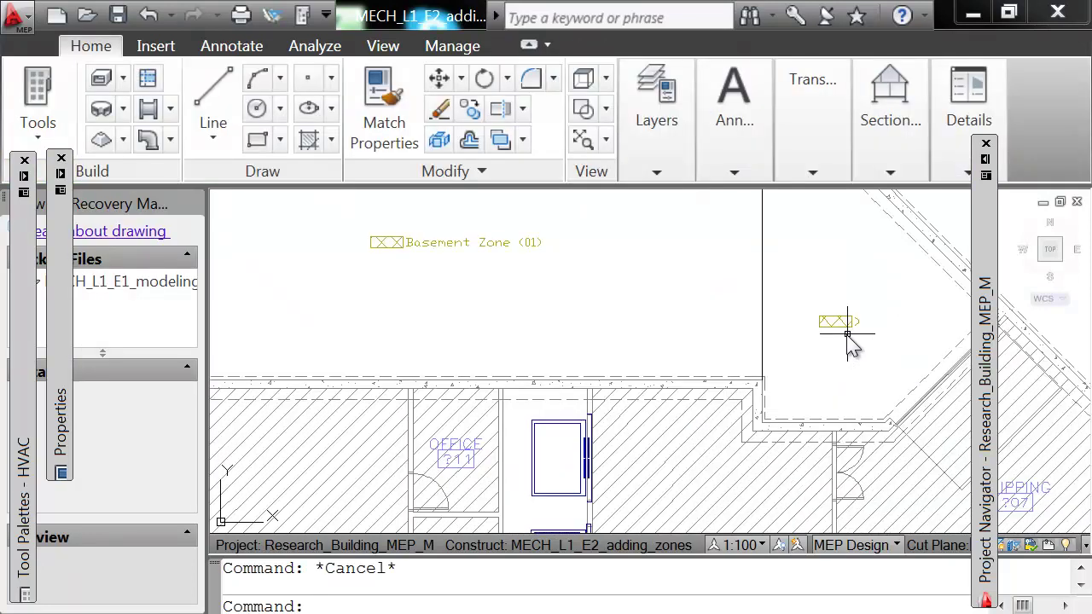
scroll(850, 341, up, 3)
Edit the second zone's Name until it is blank, then reselect it to confirm it is empty.
click(856, 300)
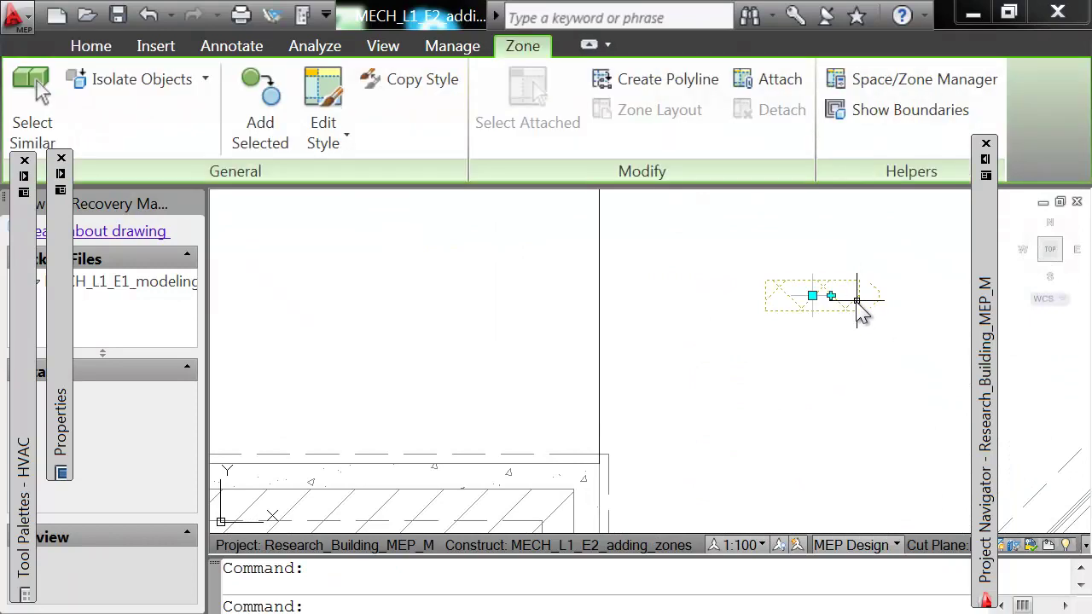
mouse_move(55, 341)
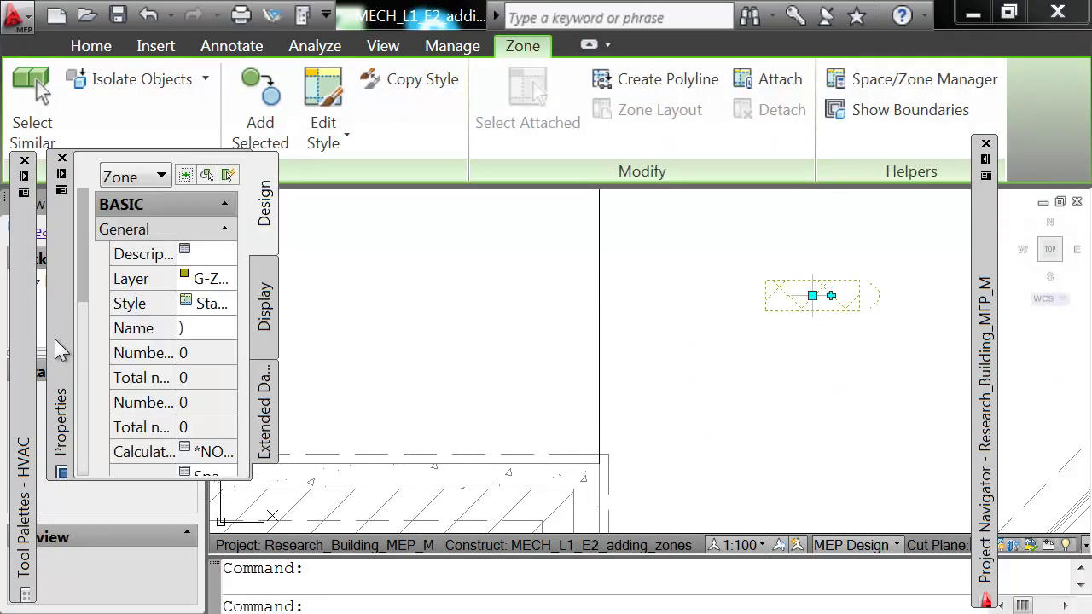
click(194, 326)
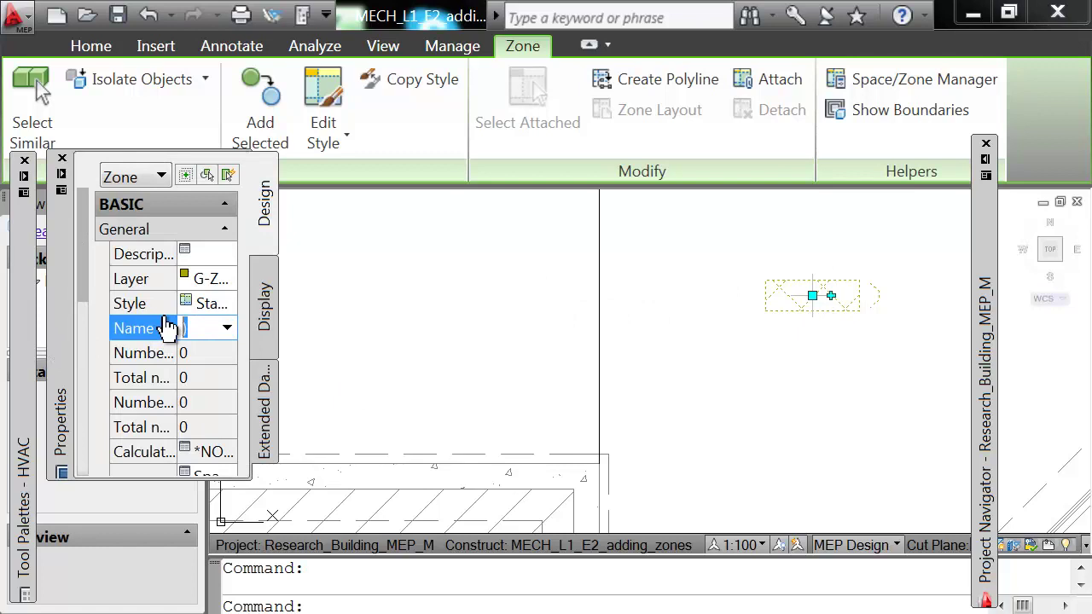
text(Basem)
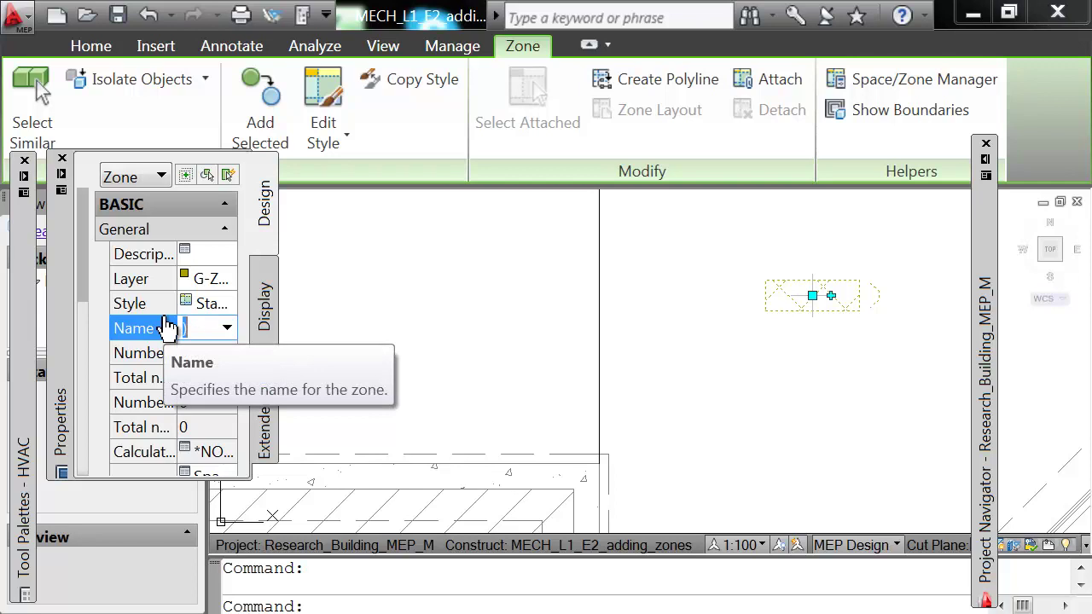
key(Tab)
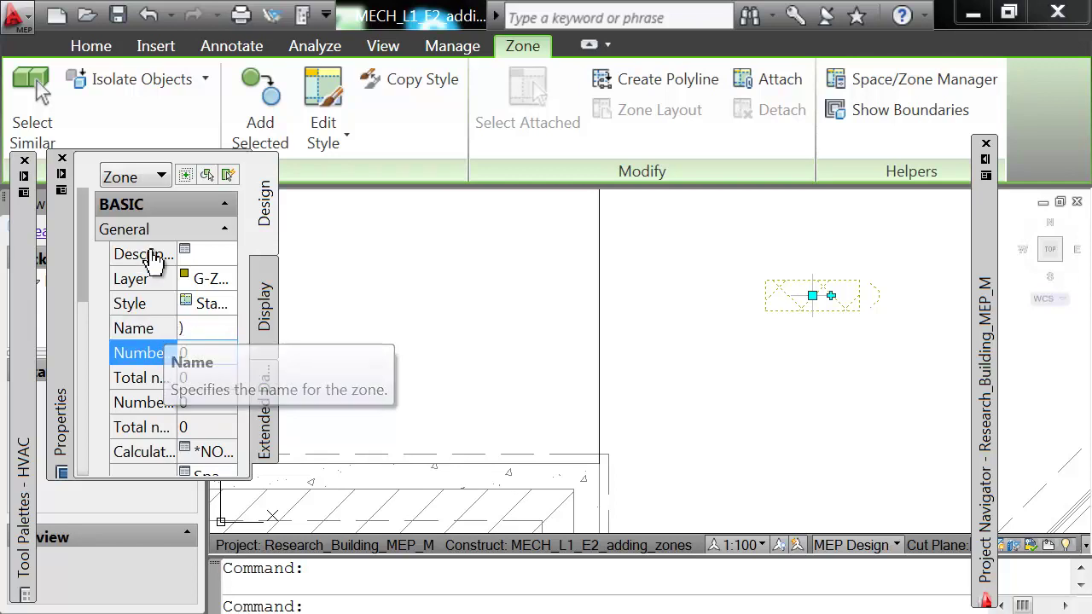
click(201, 330)
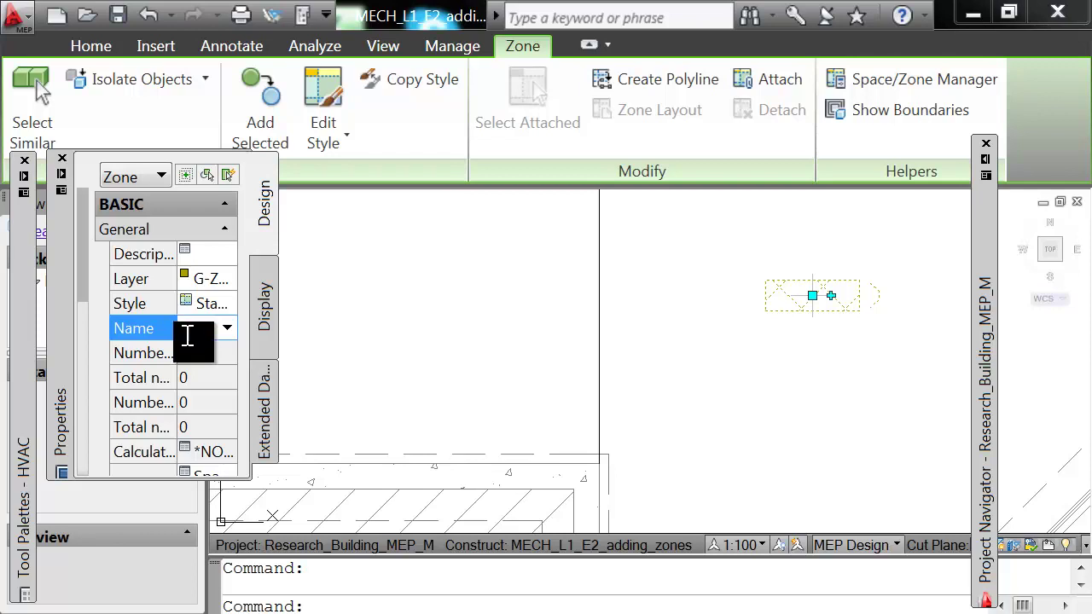
key(Escape)
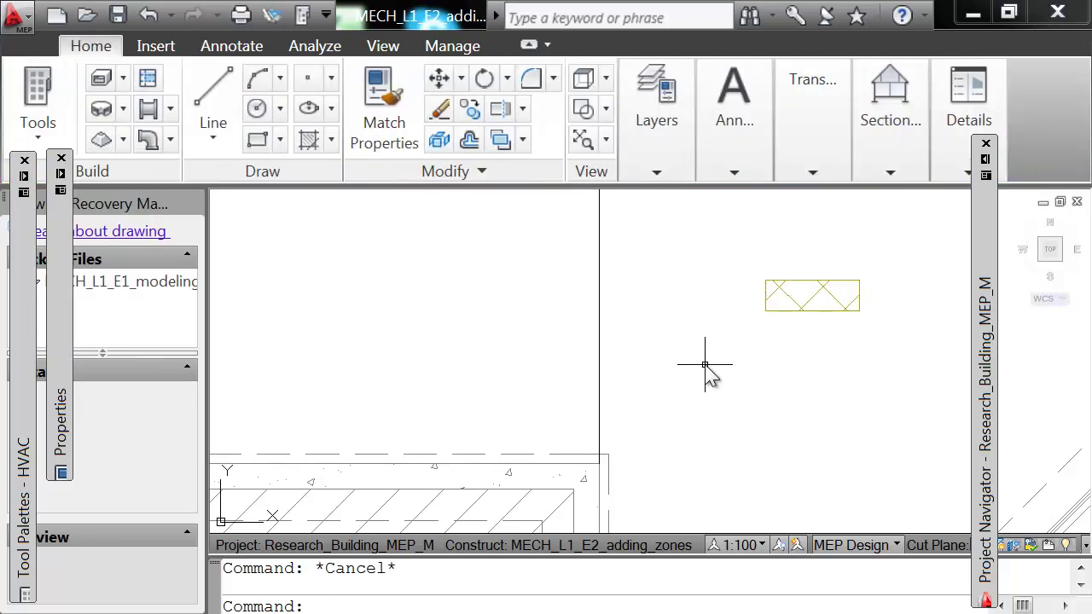
click(771, 296)
mouse_move(52, 306)
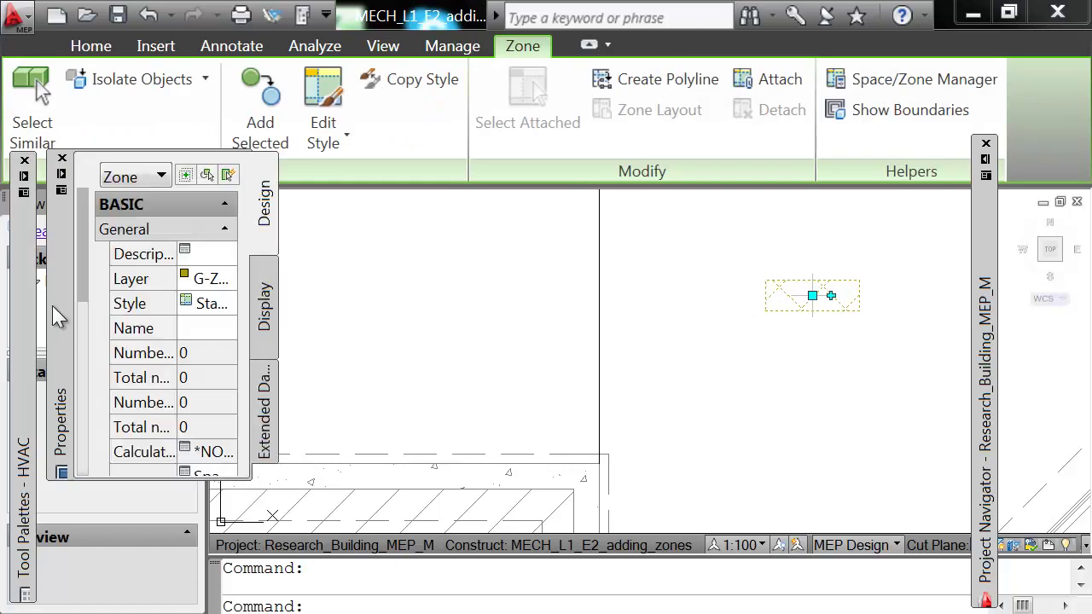
click(211, 331)
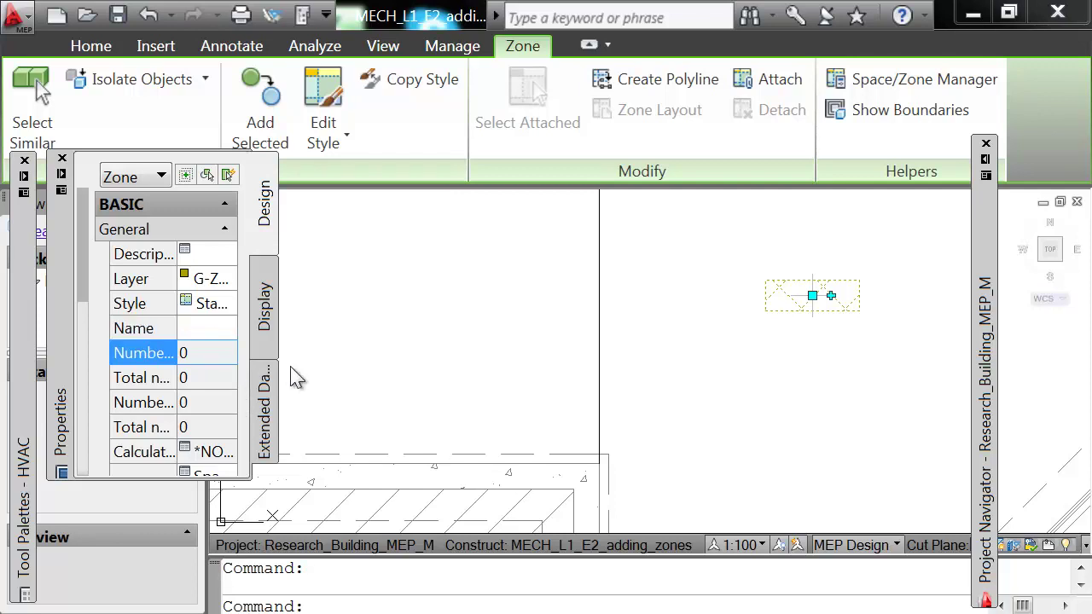
Pan the floor plan over to the shipping and mechanical rooms.
key(Escape)
text(p)
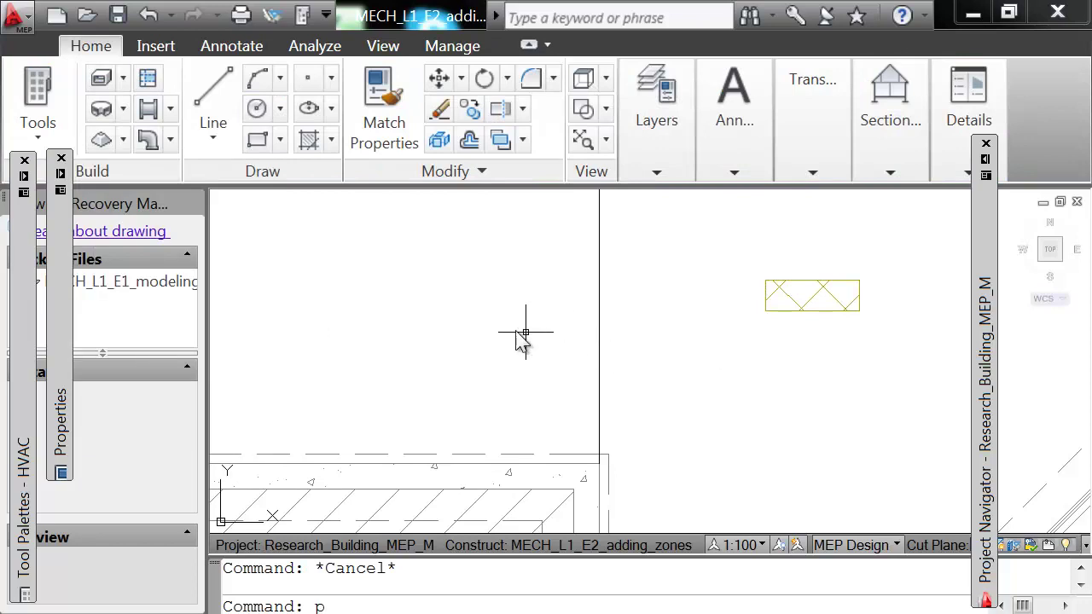
key(Return)
drag(431, 329, 521, 362)
scroll(310, 305, down, 3)
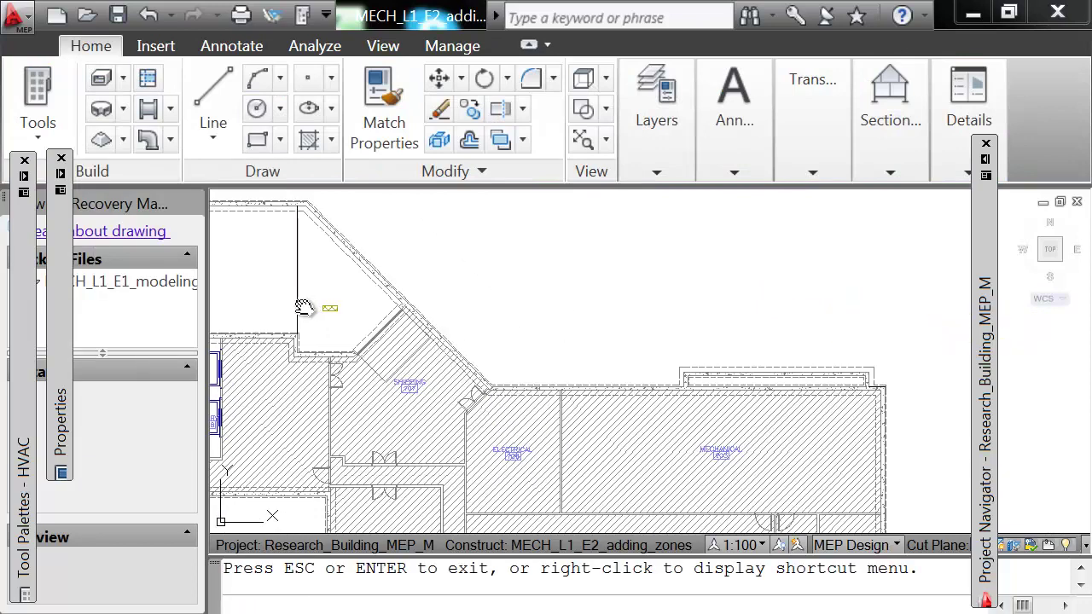
drag(310, 304, 498, 320)
scroll(367, 311, up, 3)
scroll(369, 313, up, 2)
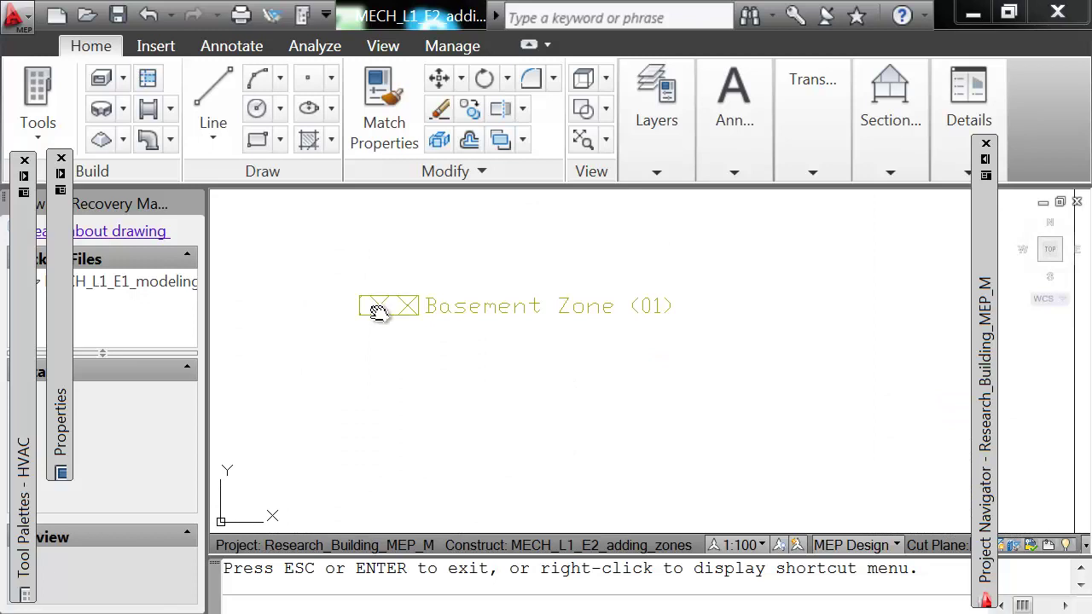
key(Escape)
Window-select the Basement zone and widen the Properties palette to read its values.
click(487, 312)
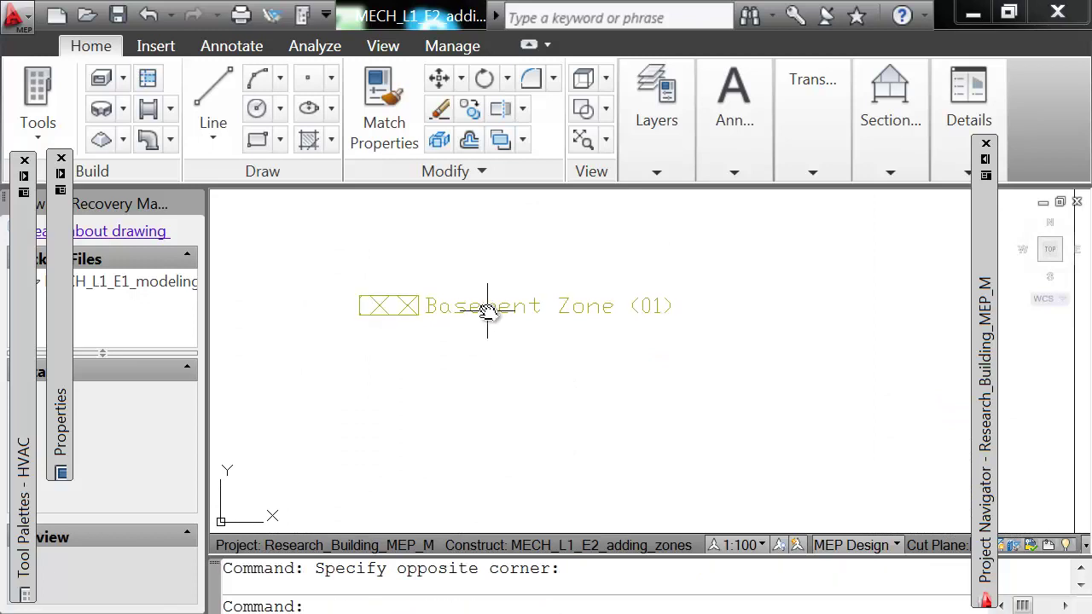
click(457, 309)
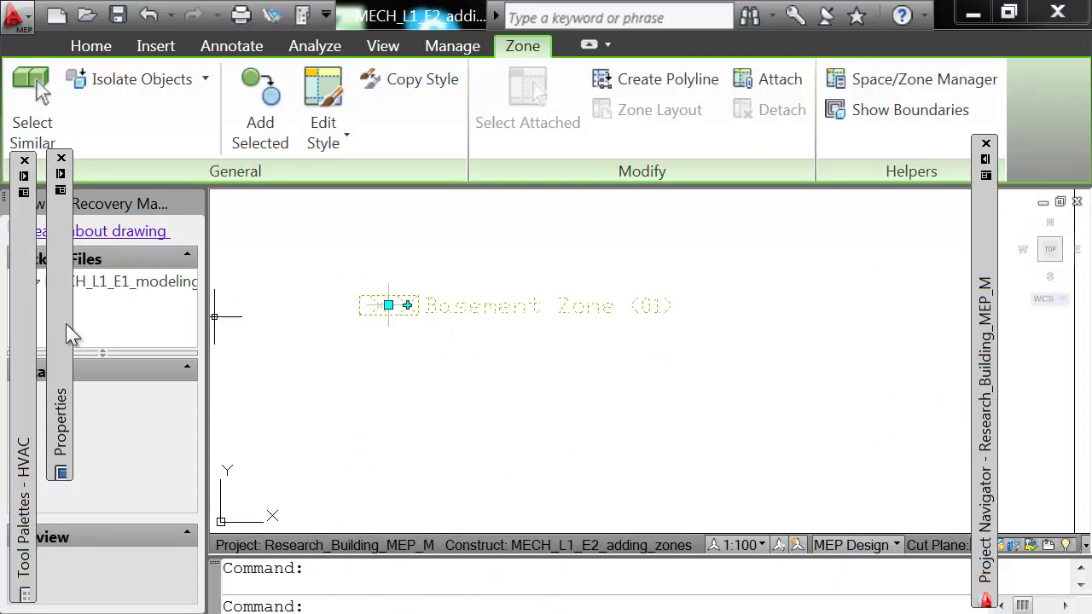
mouse_move(66, 331)
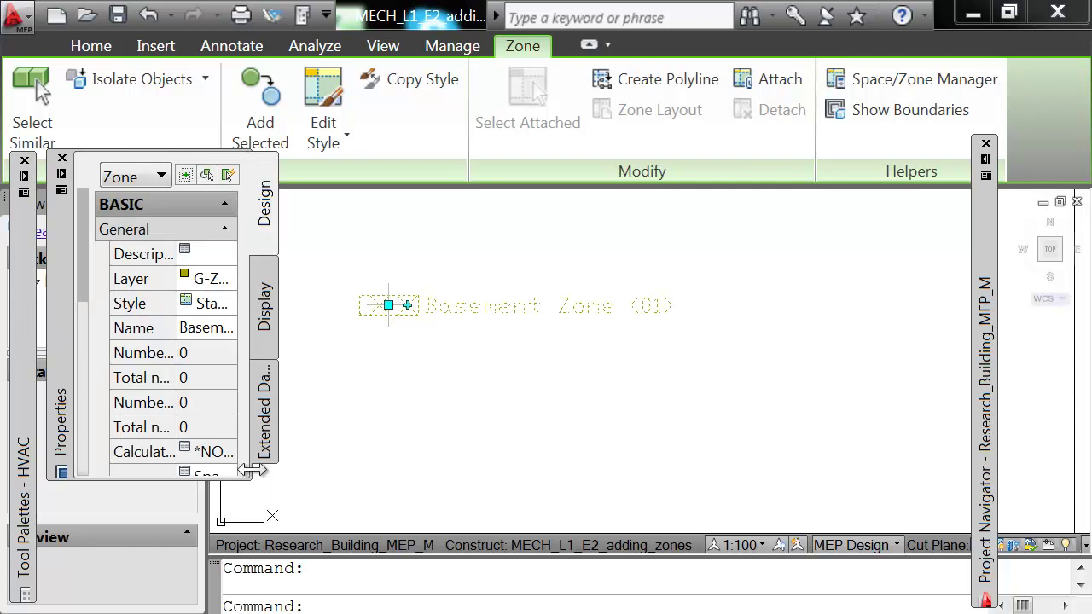
drag(252, 472, 287, 474)
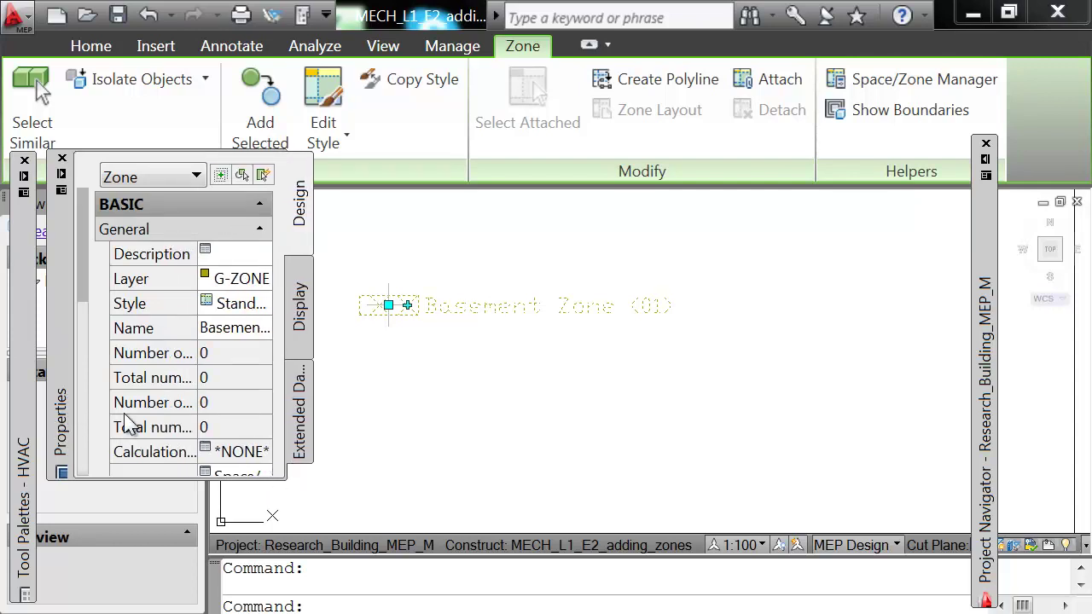
key(Escape)
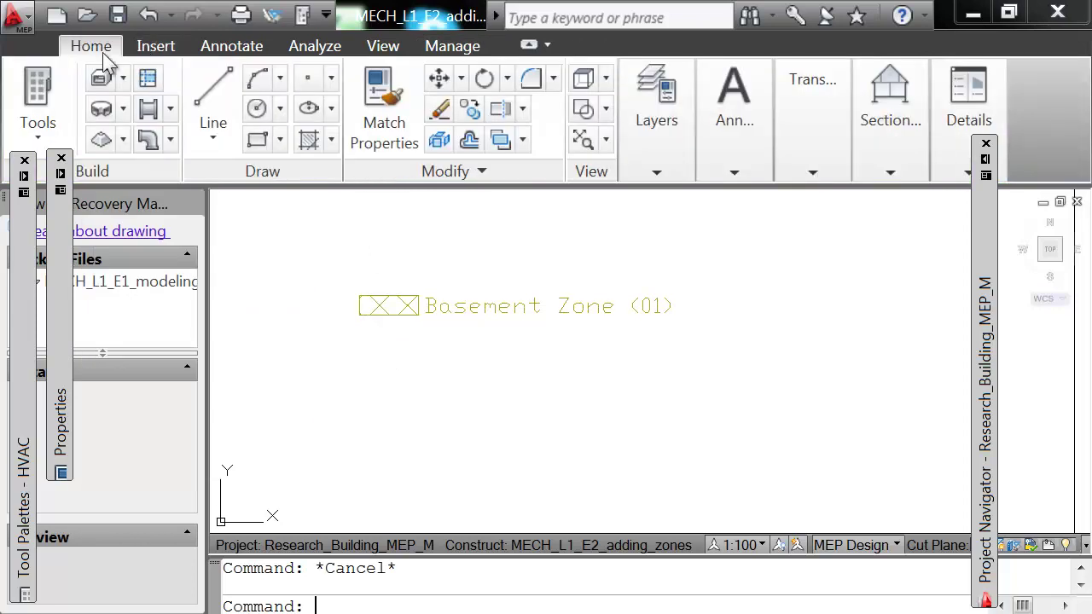
Close and reopen the Properties palette from the Tools menu.
click(39, 138)
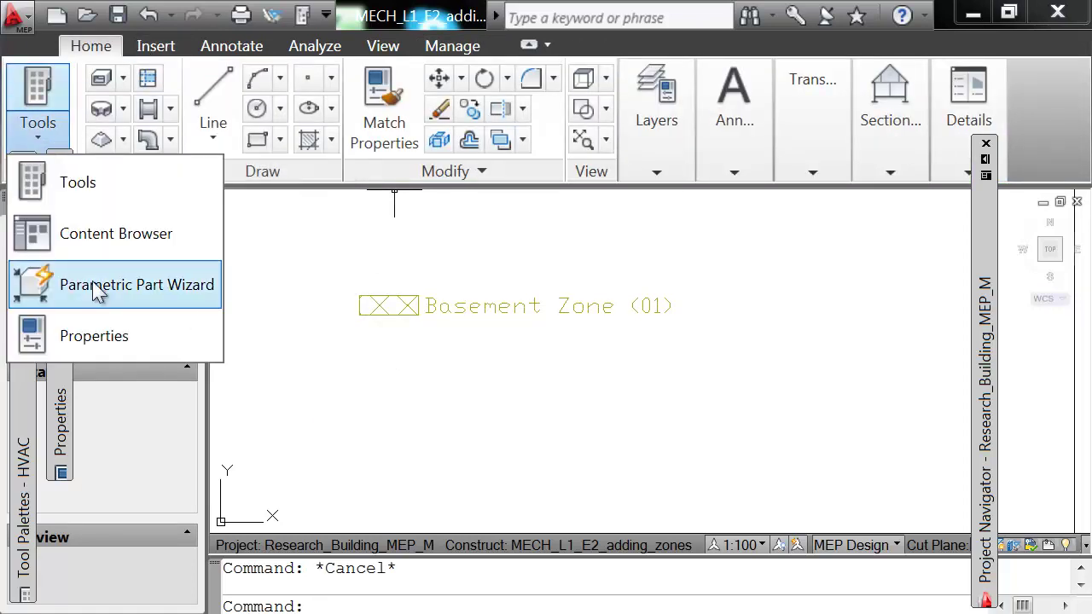
click(73, 338)
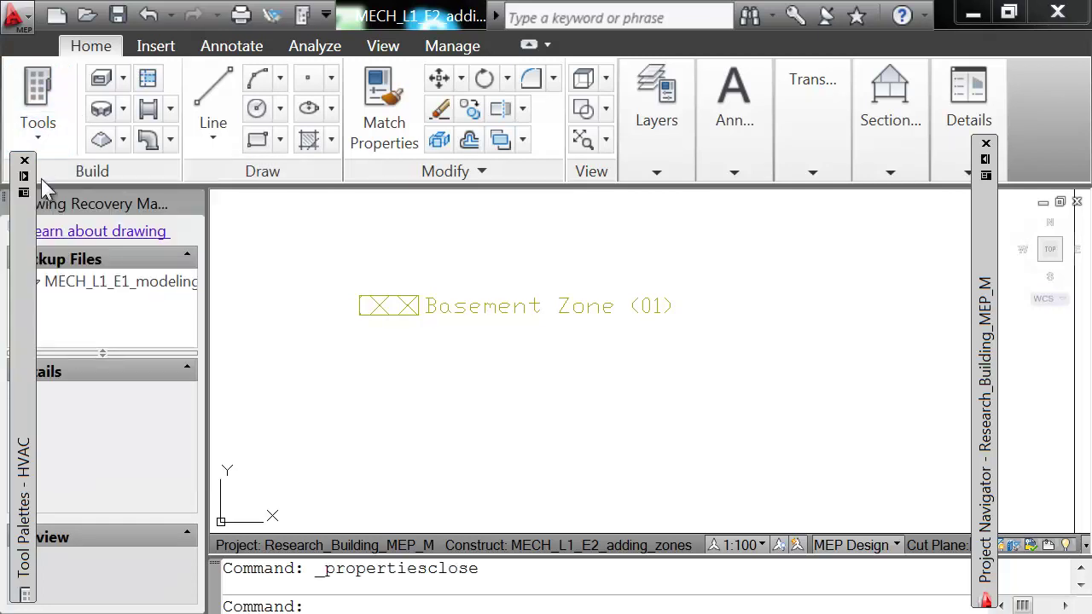
click(38, 138)
click(68, 335)
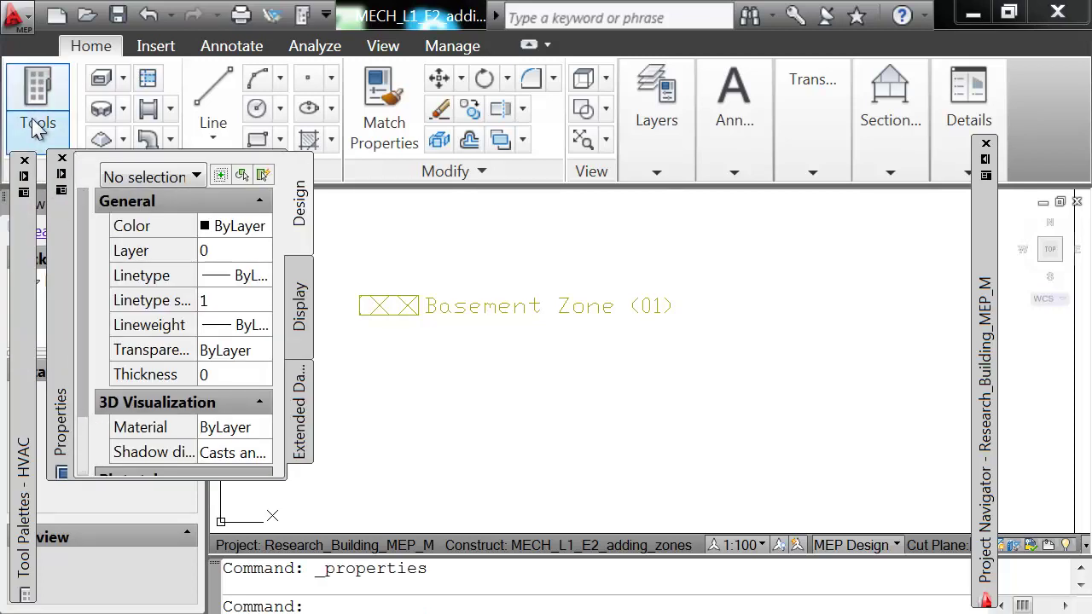
Select the Basement Zone to review its properties, then deselect it and begin panning.
click(564, 315)
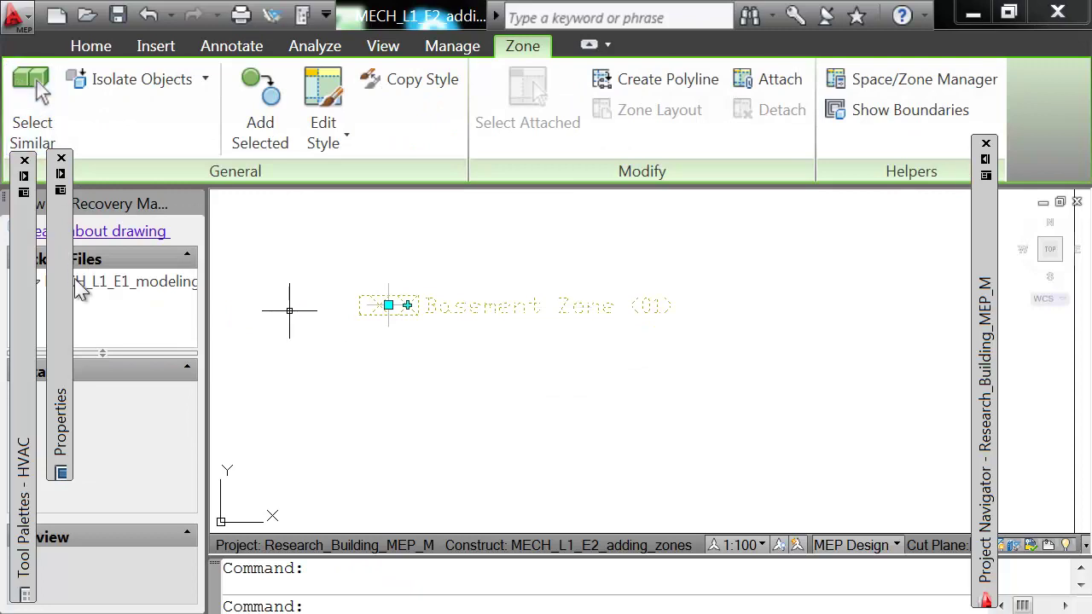
mouse_move(56, 285)
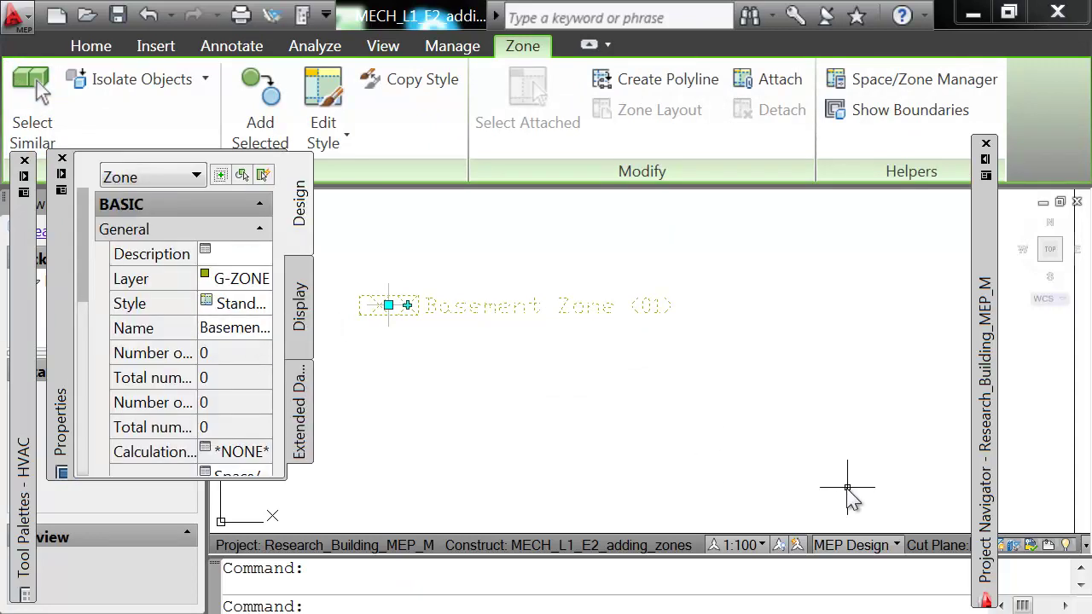
key(Escape)
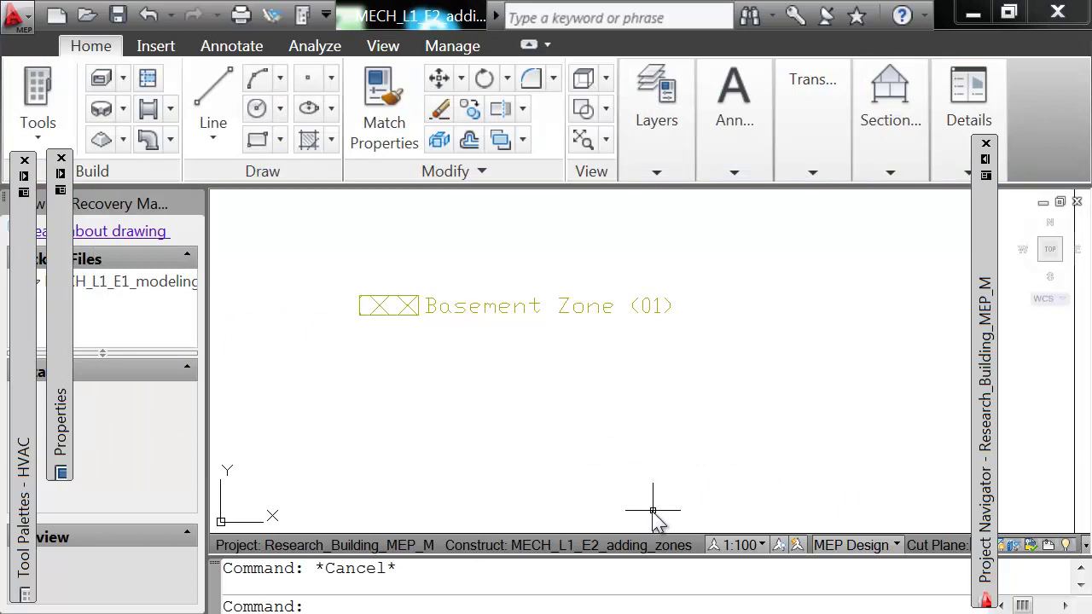
key(Return)
Pan to the second zone marker and confirm its Name field is left empty.
drag(727, 441, 383, 373)
drag(824, 442, 586, 359)
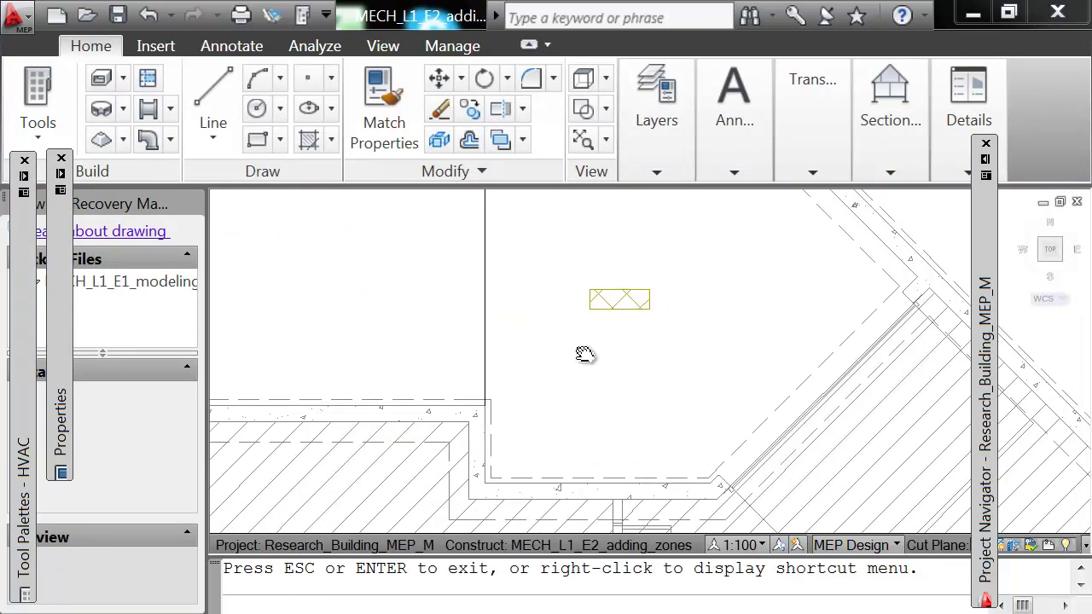
key(Escape)
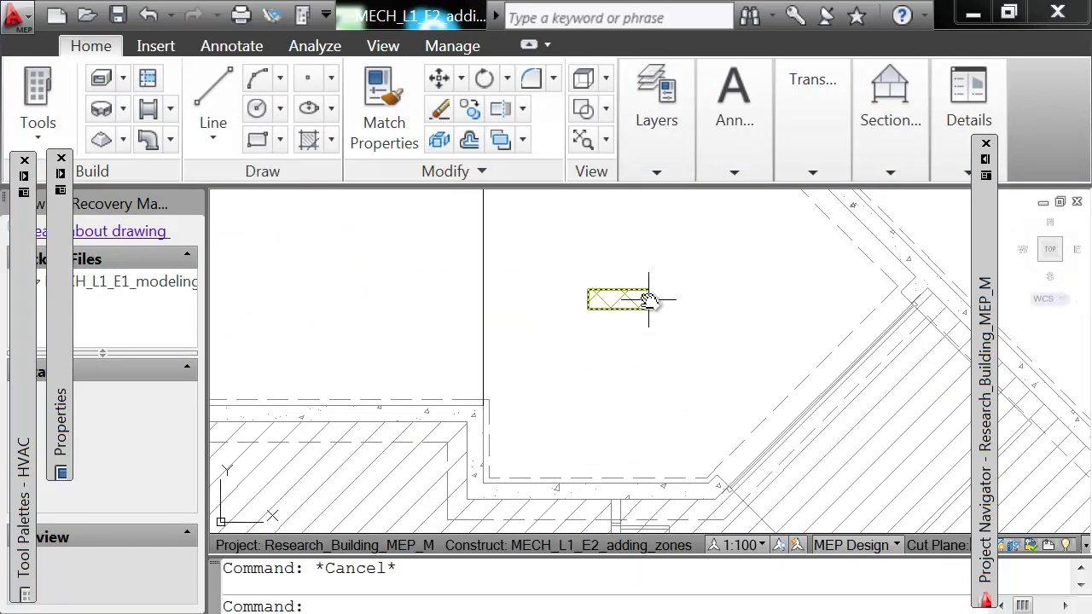
click(648, 297)
mouse_move(63, 322)
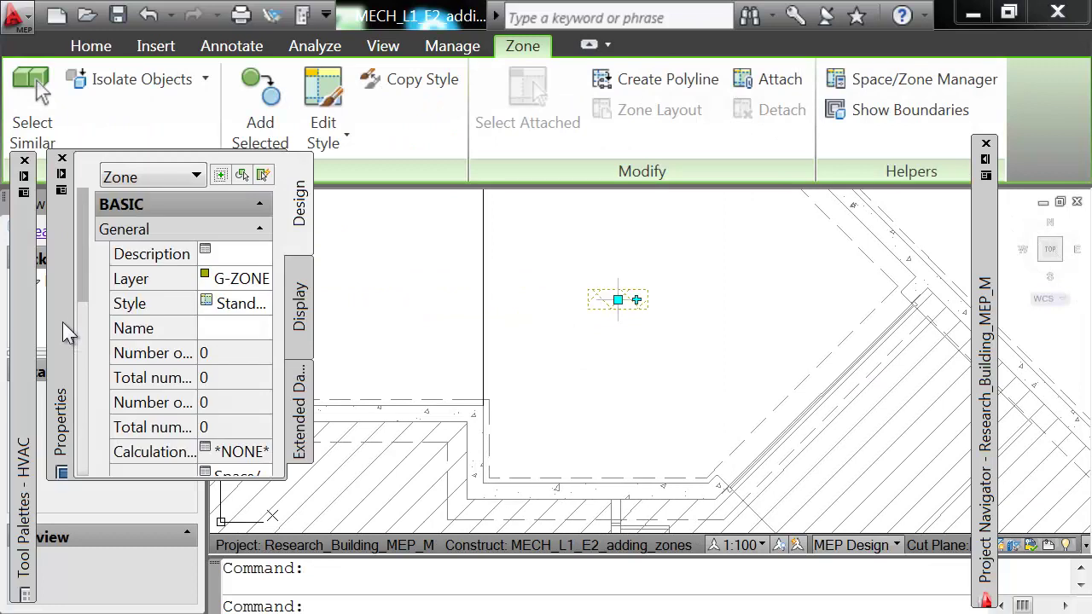
click(232, 328)
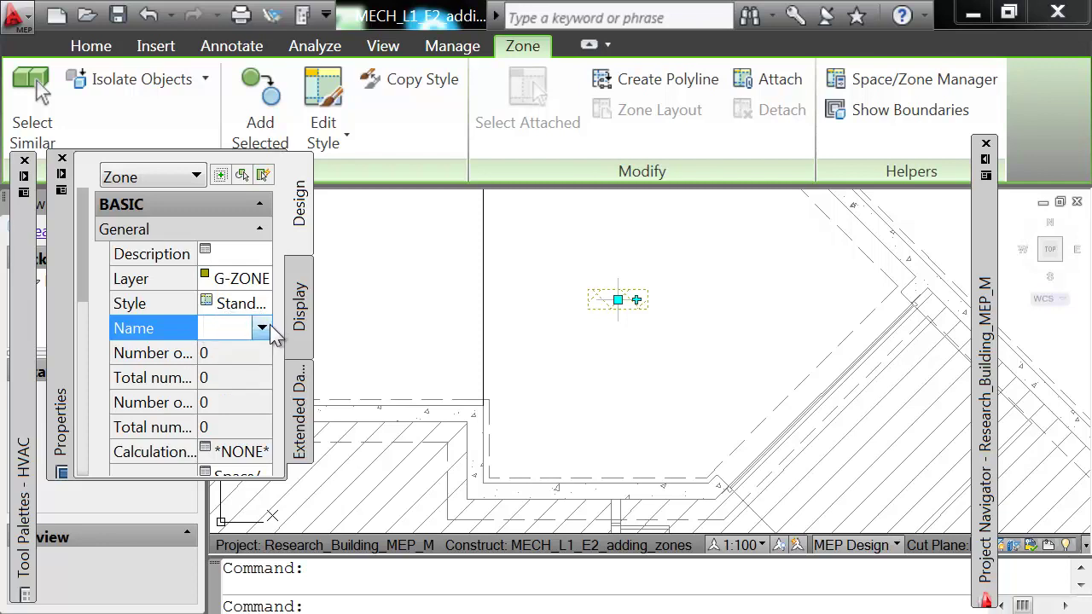
key(Escape)
Pan and zoom out so the unnamed zone and Basement Zone (01) both show.
scroll(431, 307, down, 2)
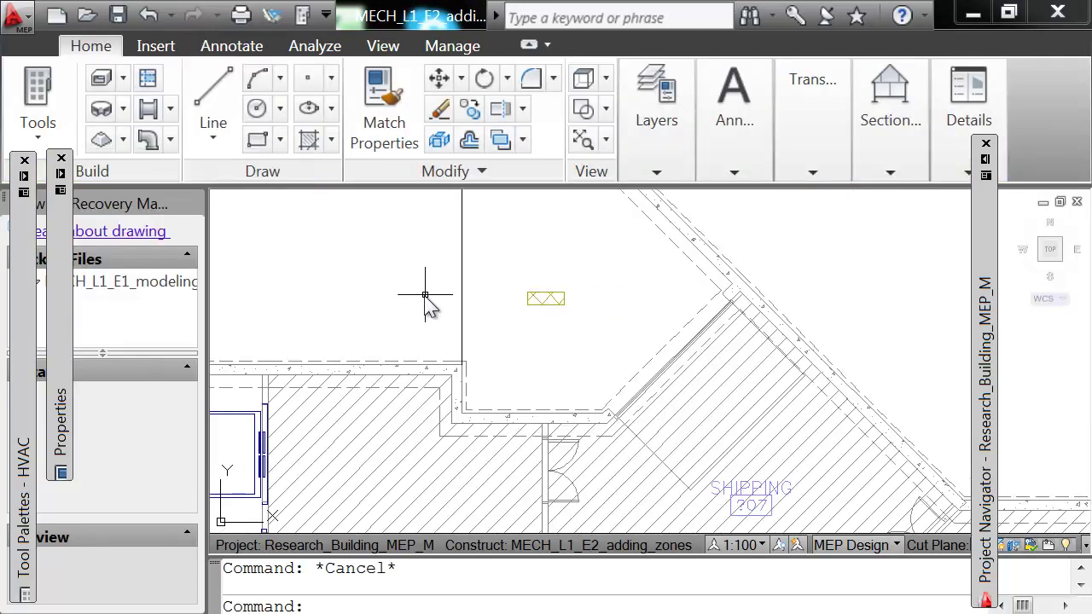
text(p)
key(Return)
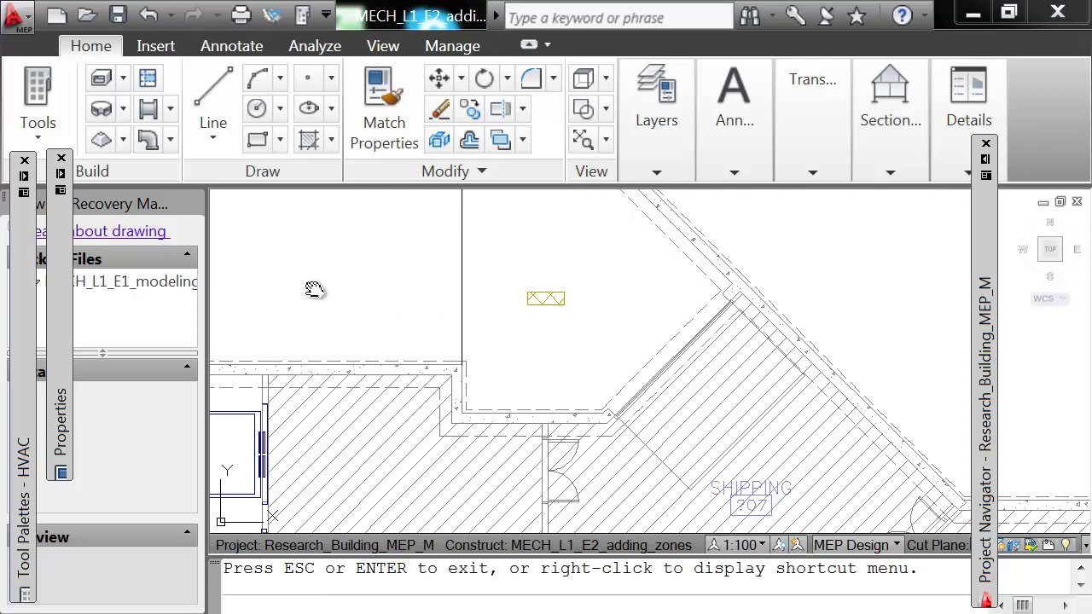
mouse_move(312, 287)
mouse_down()
mouse_move(523, 321)
mouse_move(642, 324)
mouse_up()
mouse_move(443, 305)
mouse_down()
mouse_move(554, 310)
mouse_move(515, 339)
mouse_up()
scroll(557, 309, down, 2)
key(Escape)
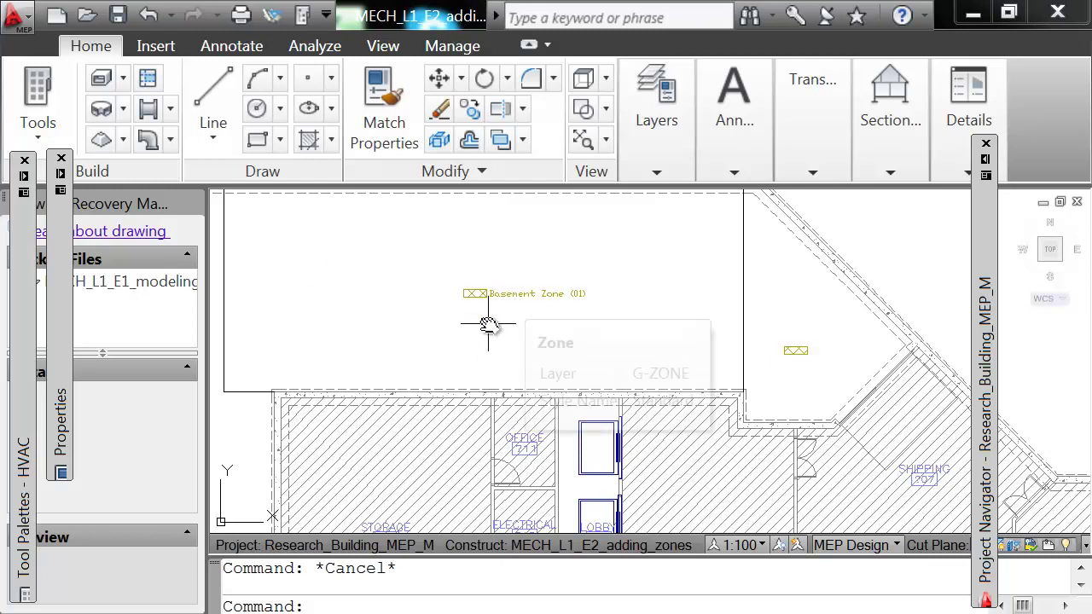
Switch the tool palettes to the HVAC palette set.
mouse_move(19, 359)
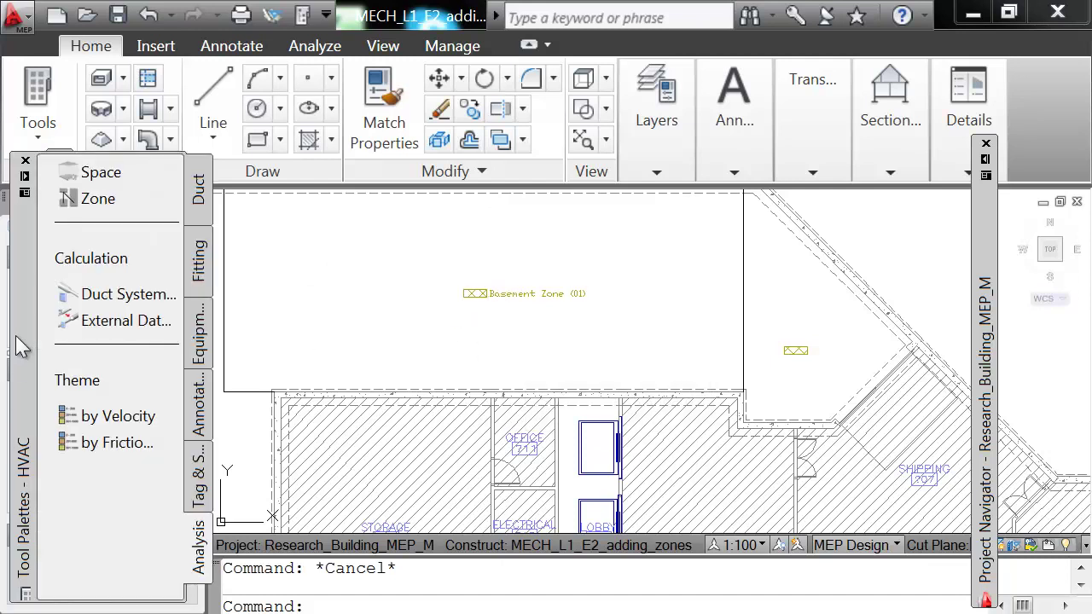
click(25, 194)
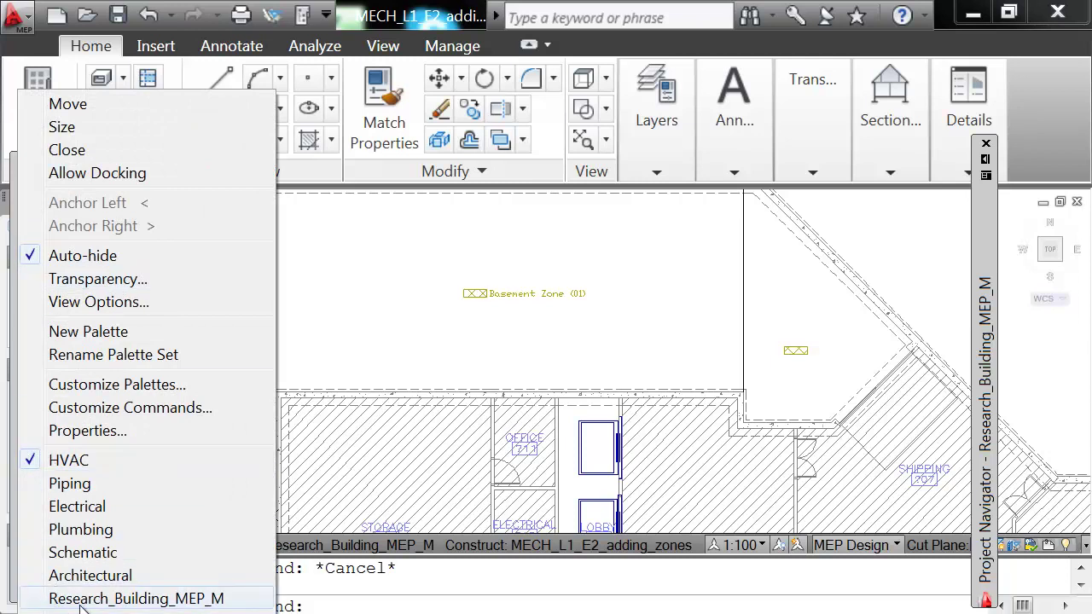
click(54, 460)
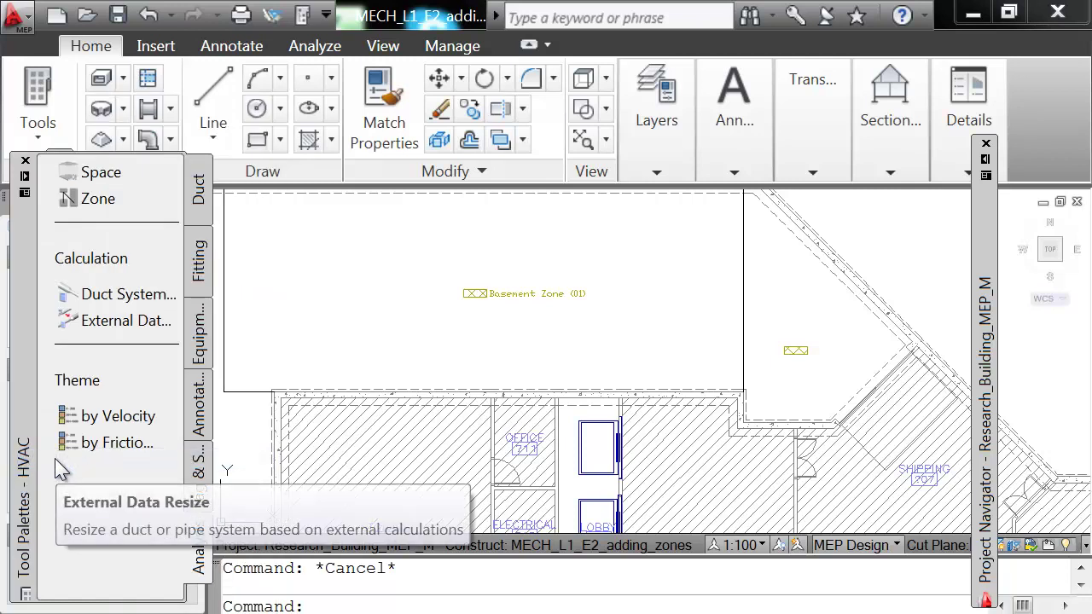
Zoom out over the basement plan while keeping the HVAC palette set active.
click(24, 193)
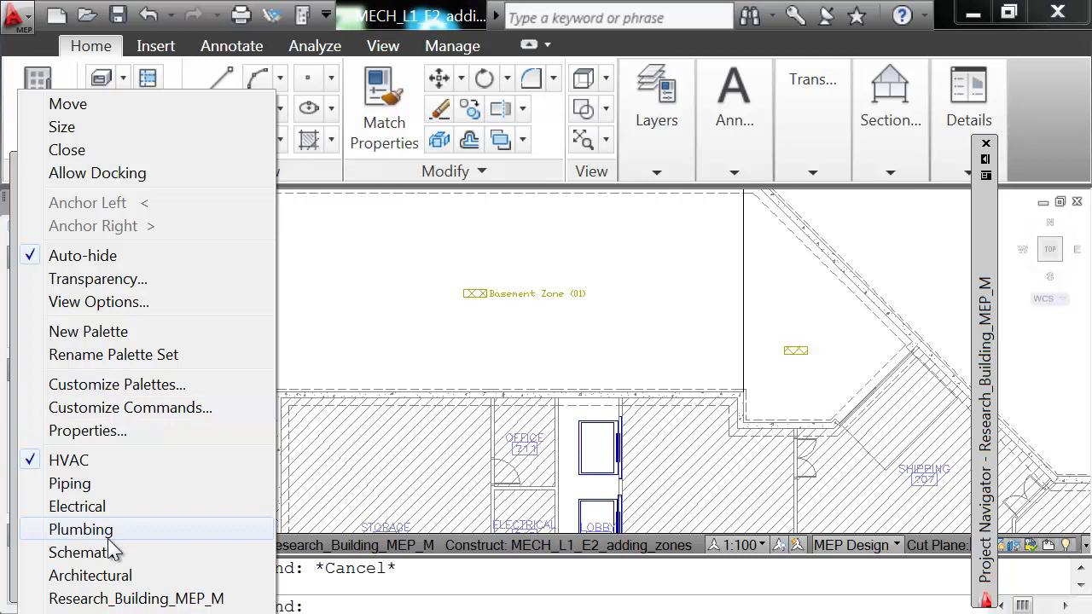
click(343, 356)
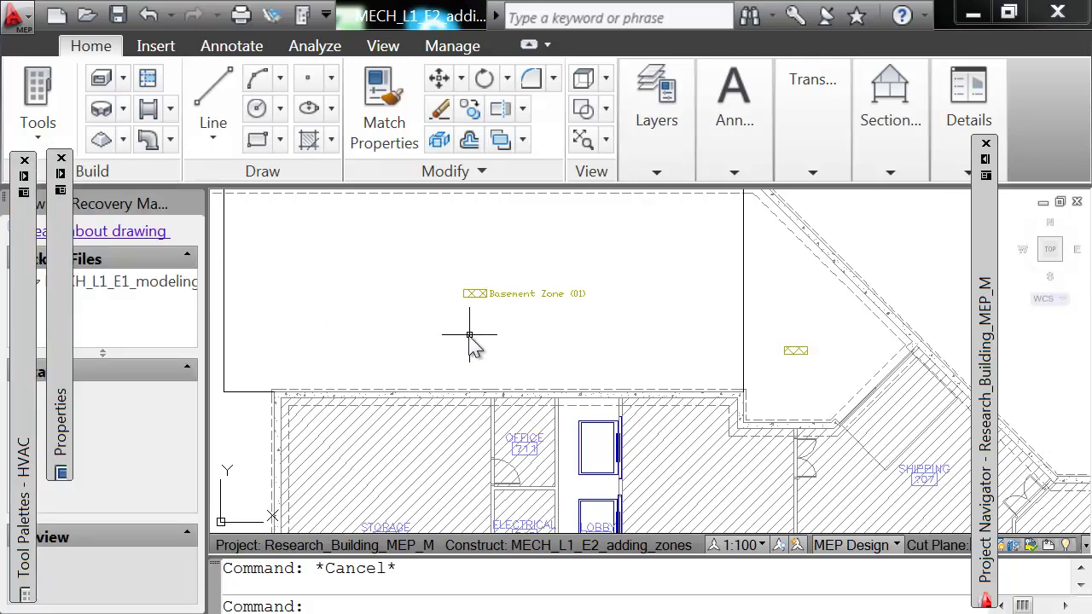
scroll(469, 335, down, 2)
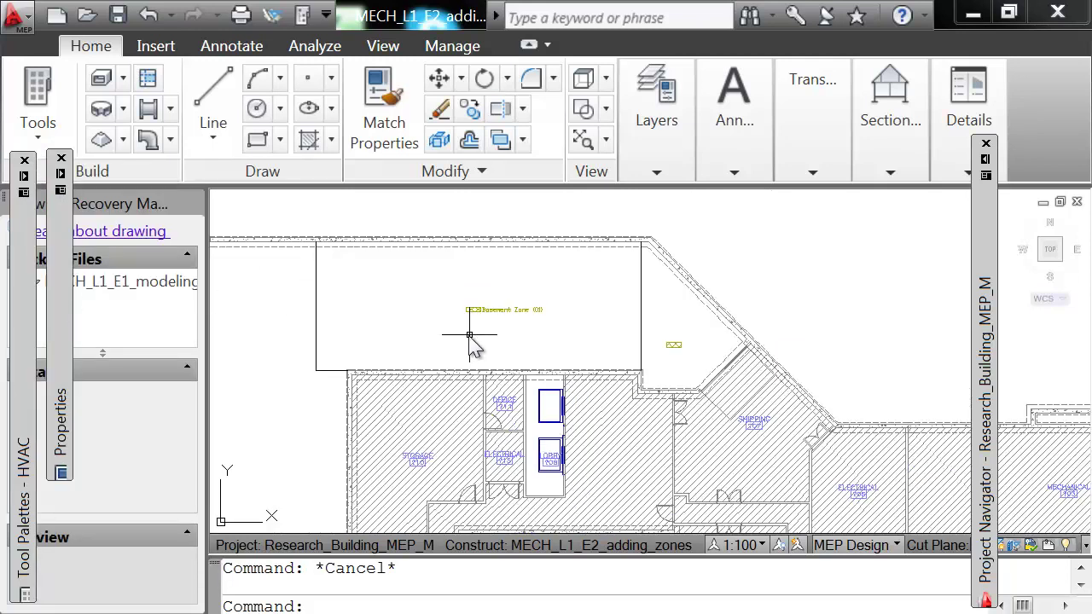
click(21, 194)
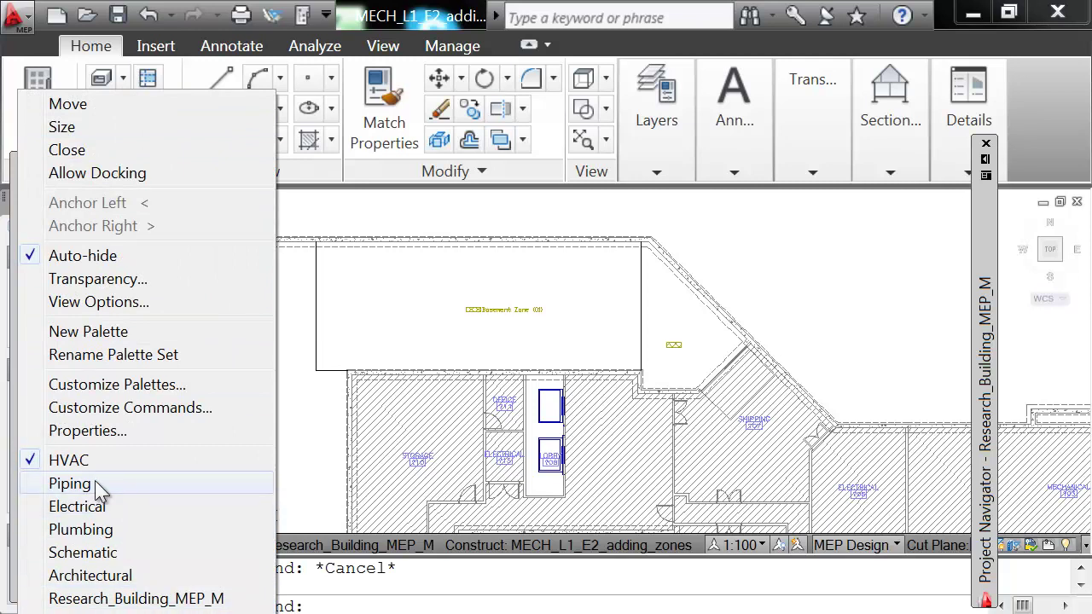
click(339, 327)
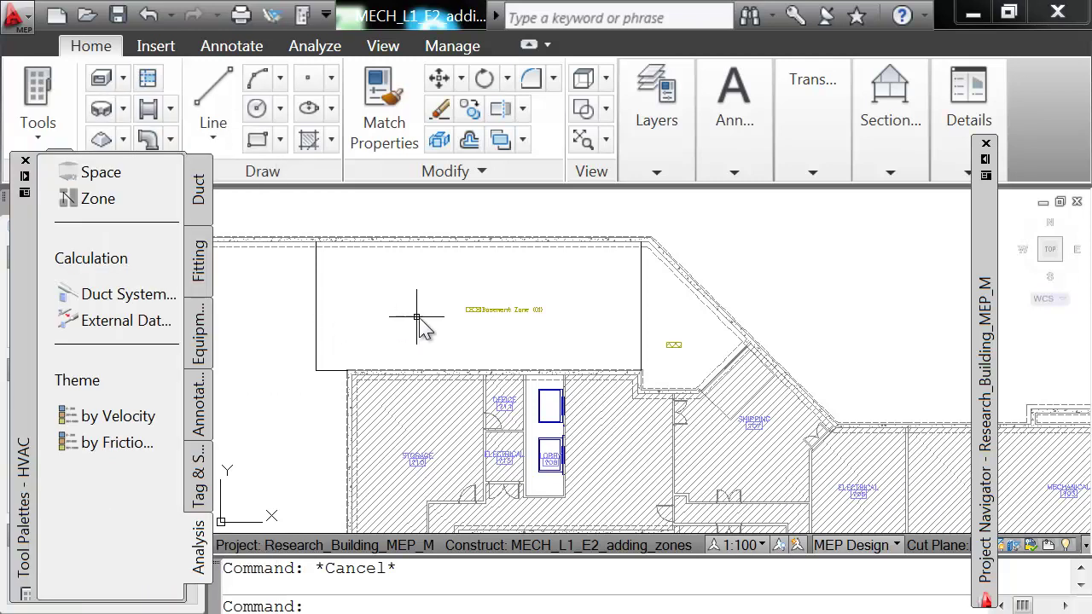